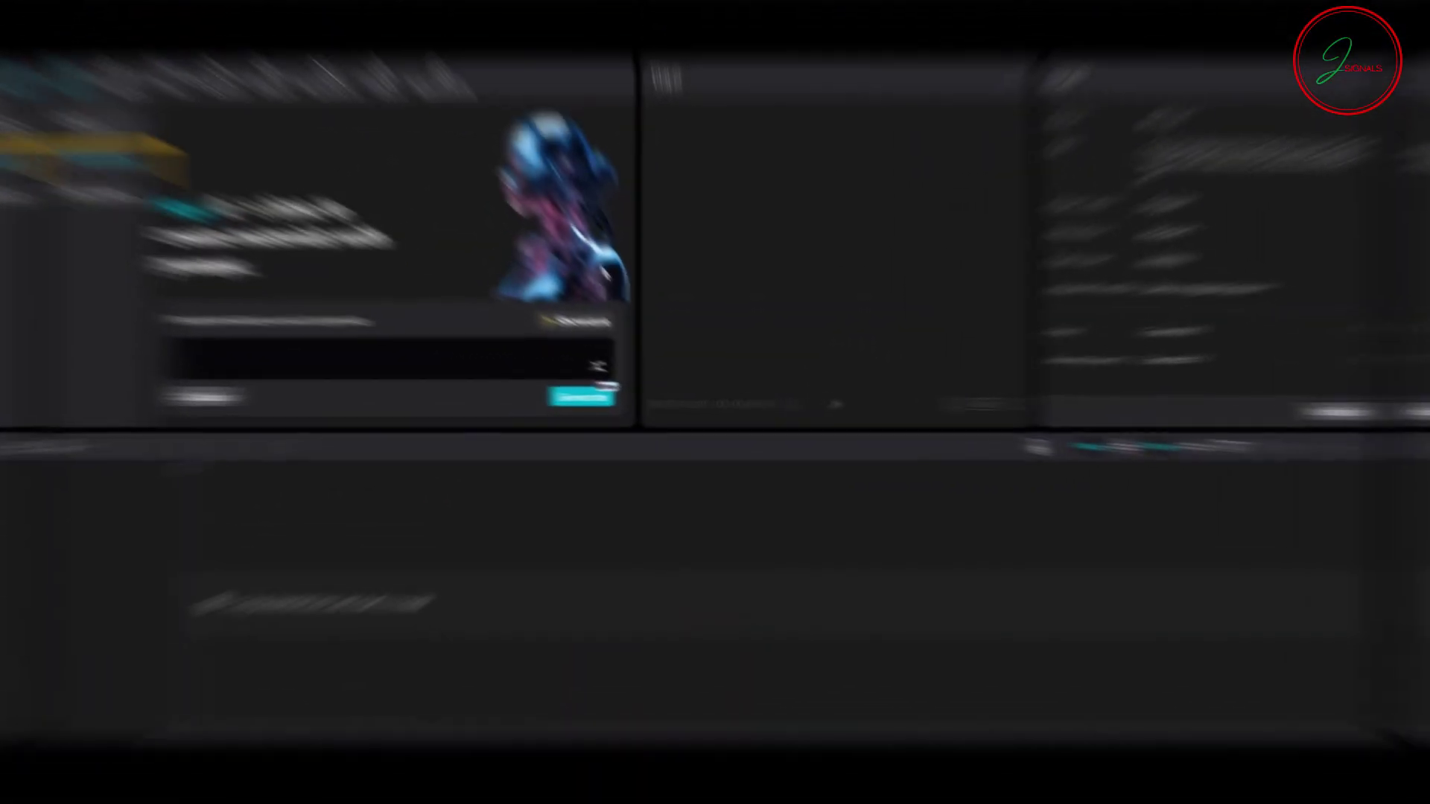
- Place the cursor in the empty 'Describe the sticker' prompt box
left_click(235, 355)
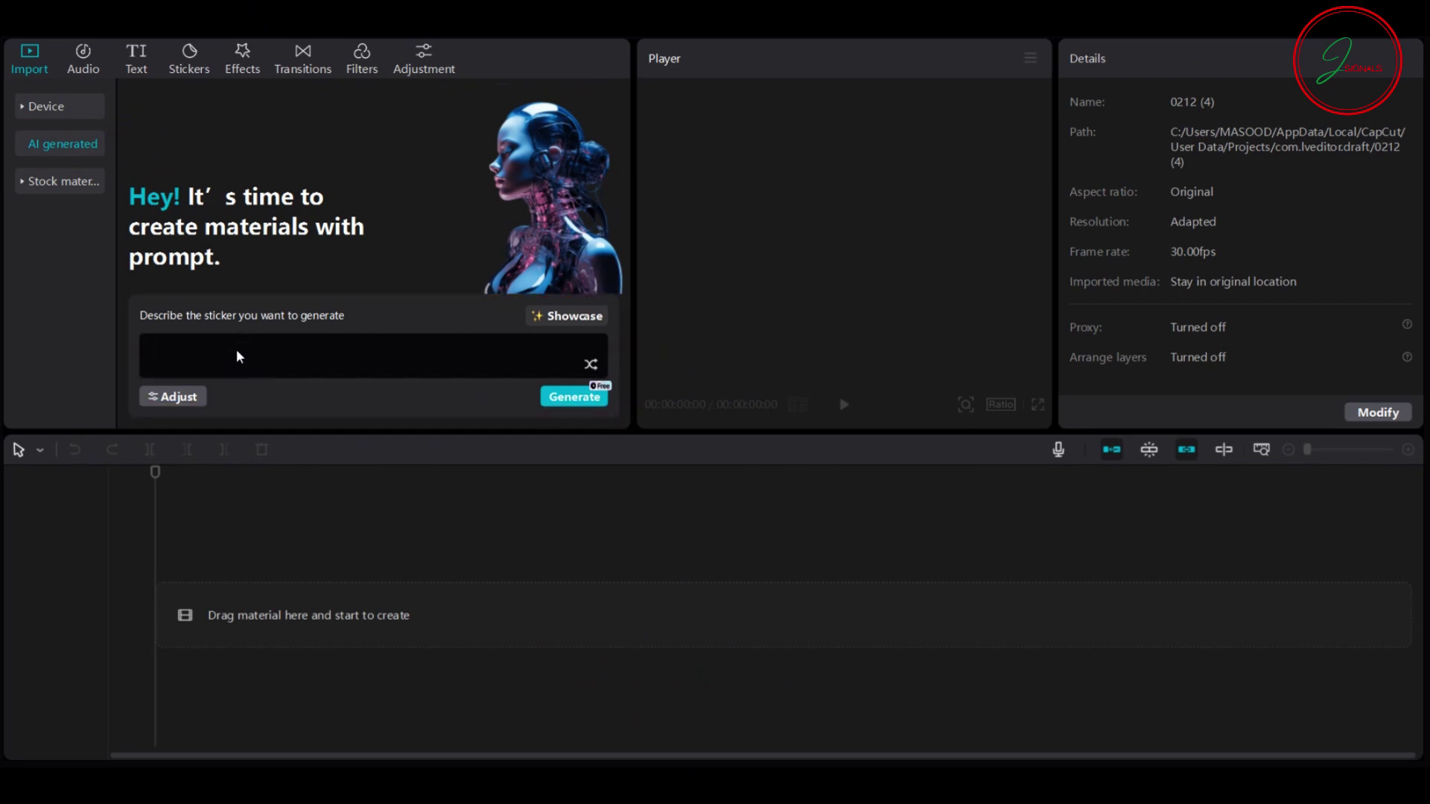
- Paste the masked hooded businessman prompt and generate a first batch of 16:9 images
key("ctrl+v")
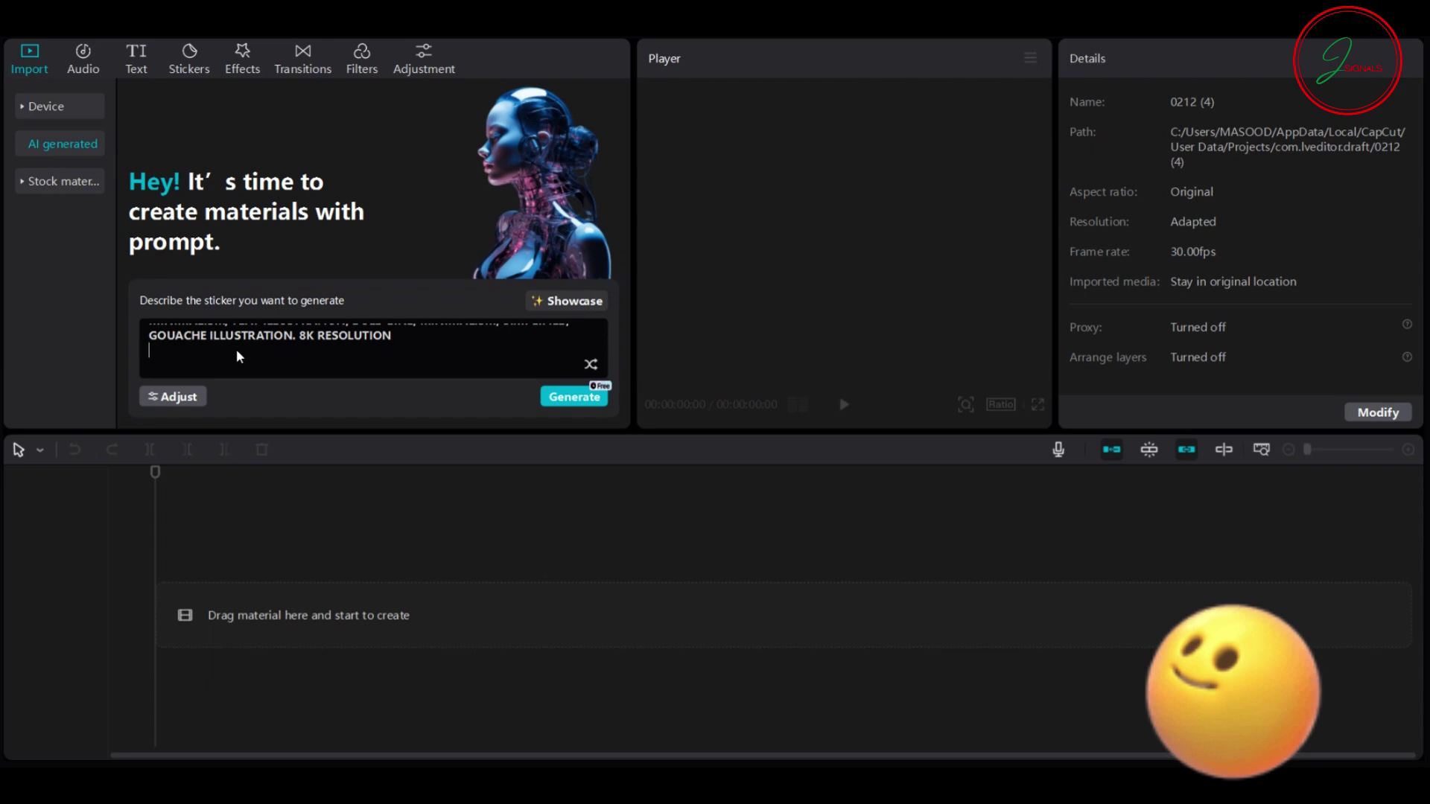
key("BackSpace")
left_click(179, 397)
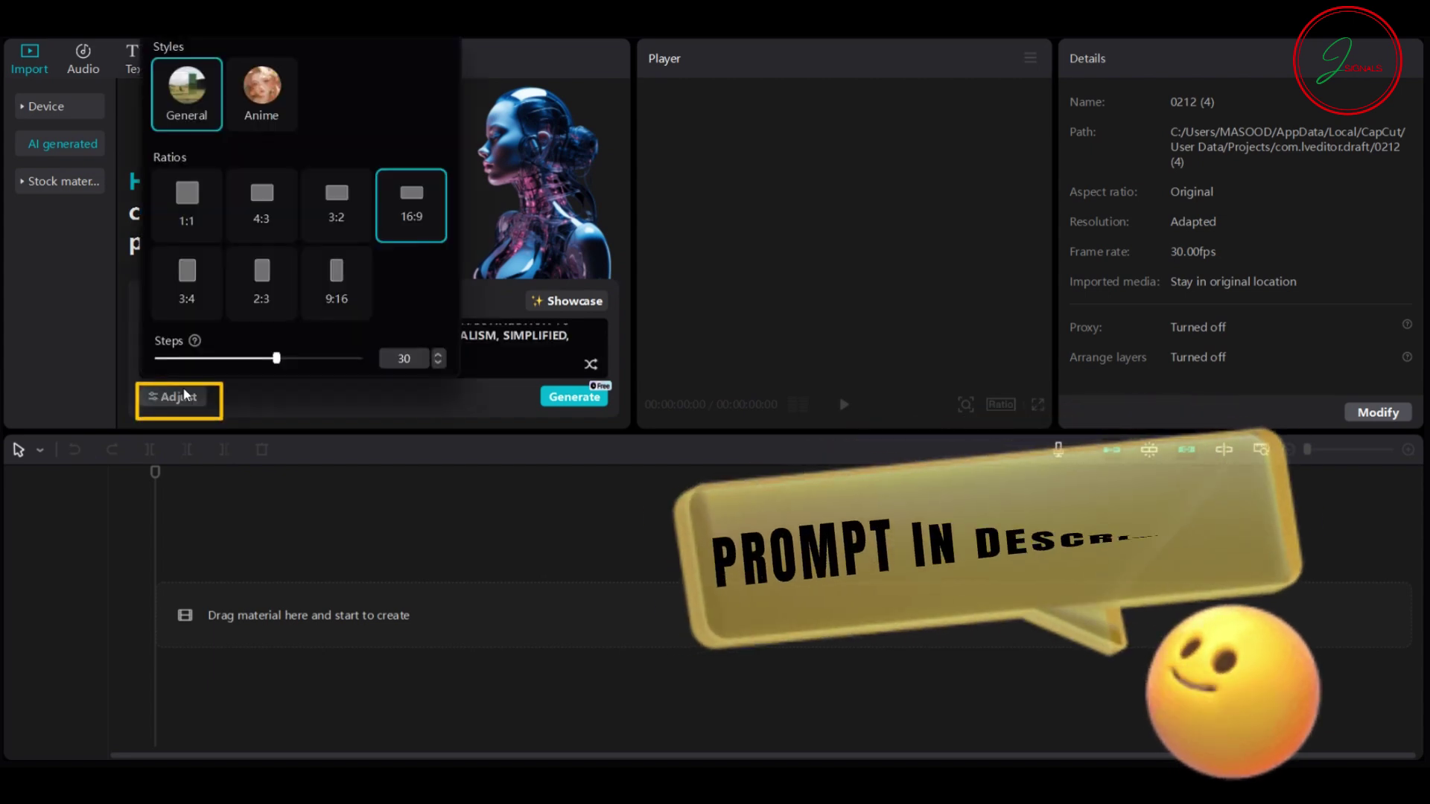
left_click(574, 397)
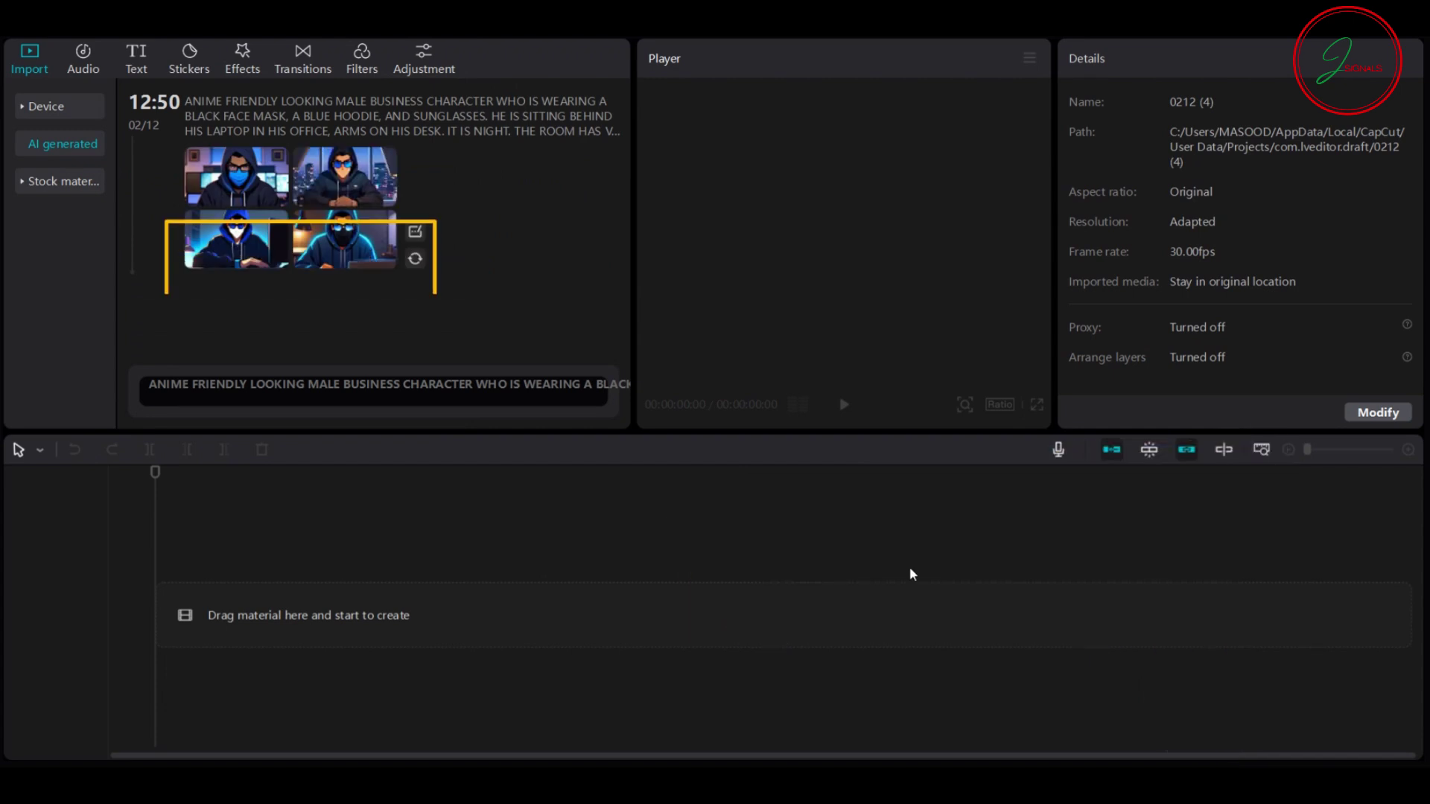
- Generate a second batch of four images and preview the lower-left, upper-left and upper-right results
left_click(458, 381)
left_click(570, 399)
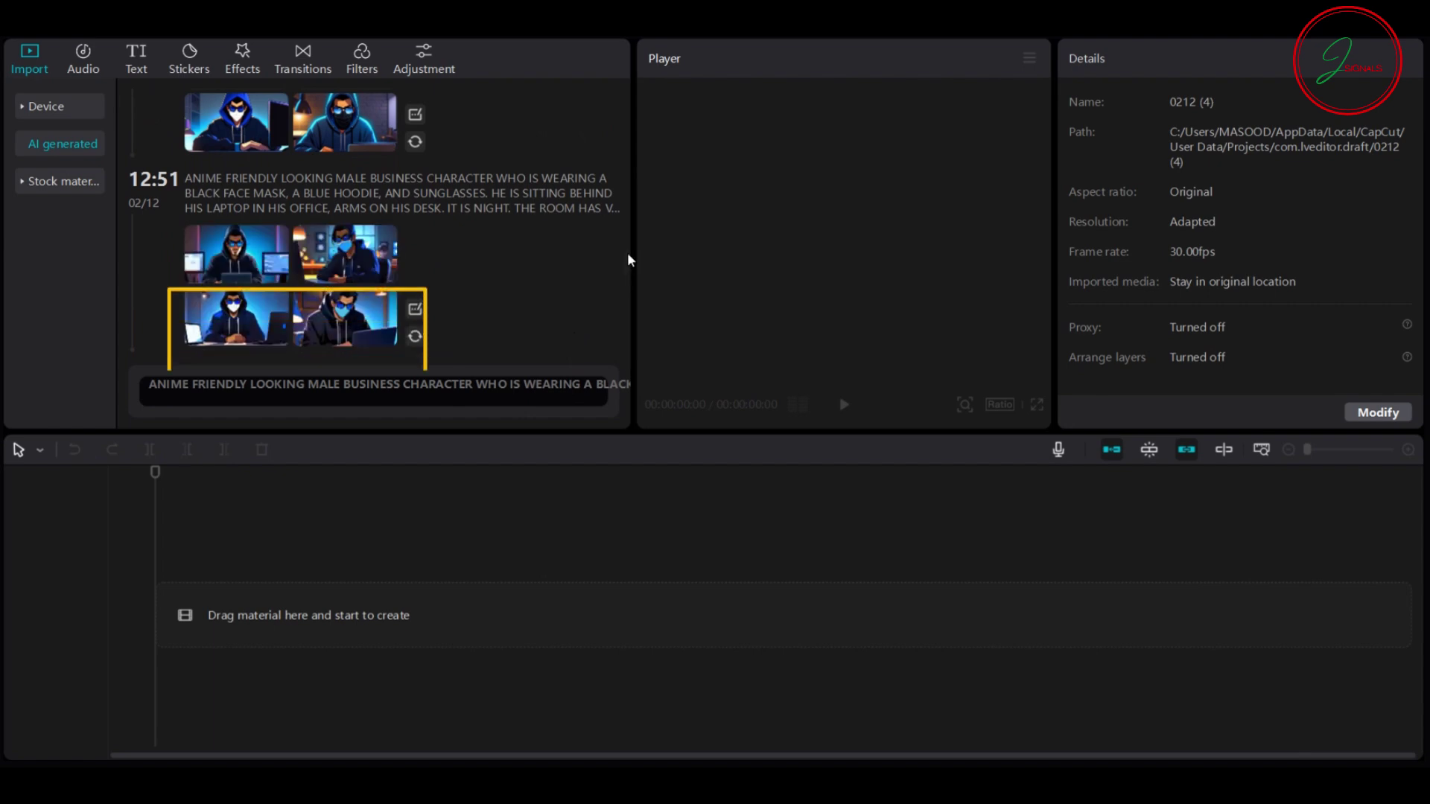
left_click(276, 313)
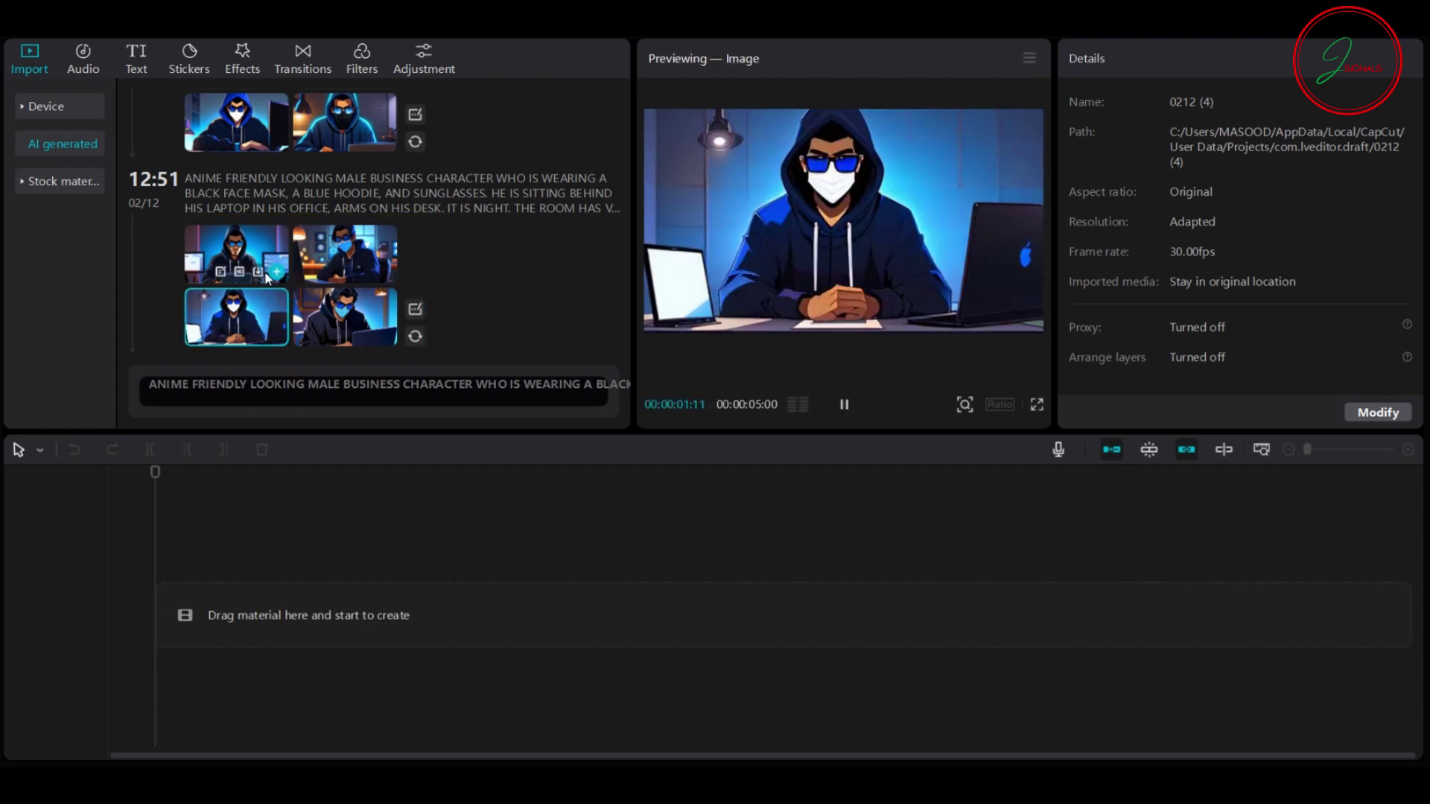
left_click(253, 251)
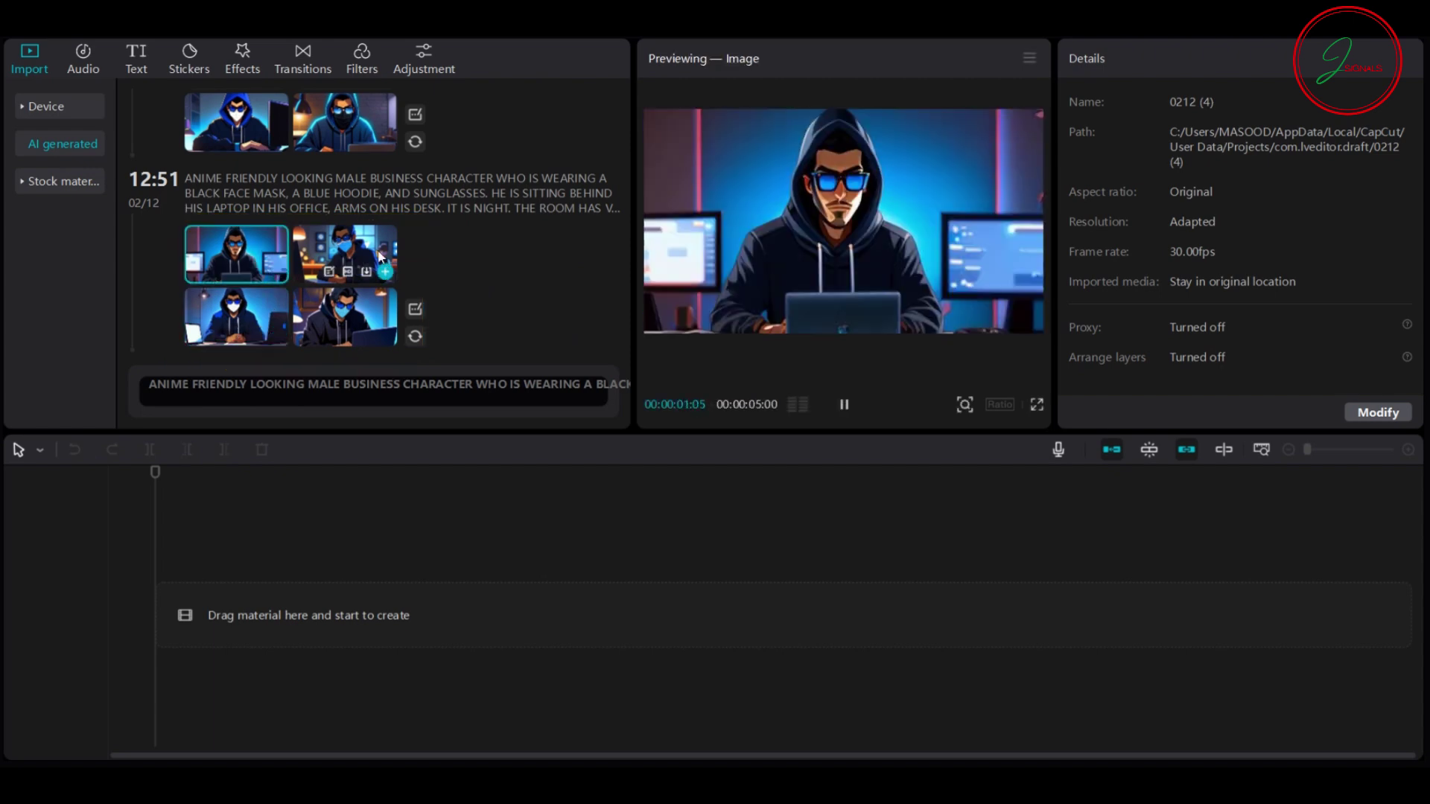
left_click(356, 240)
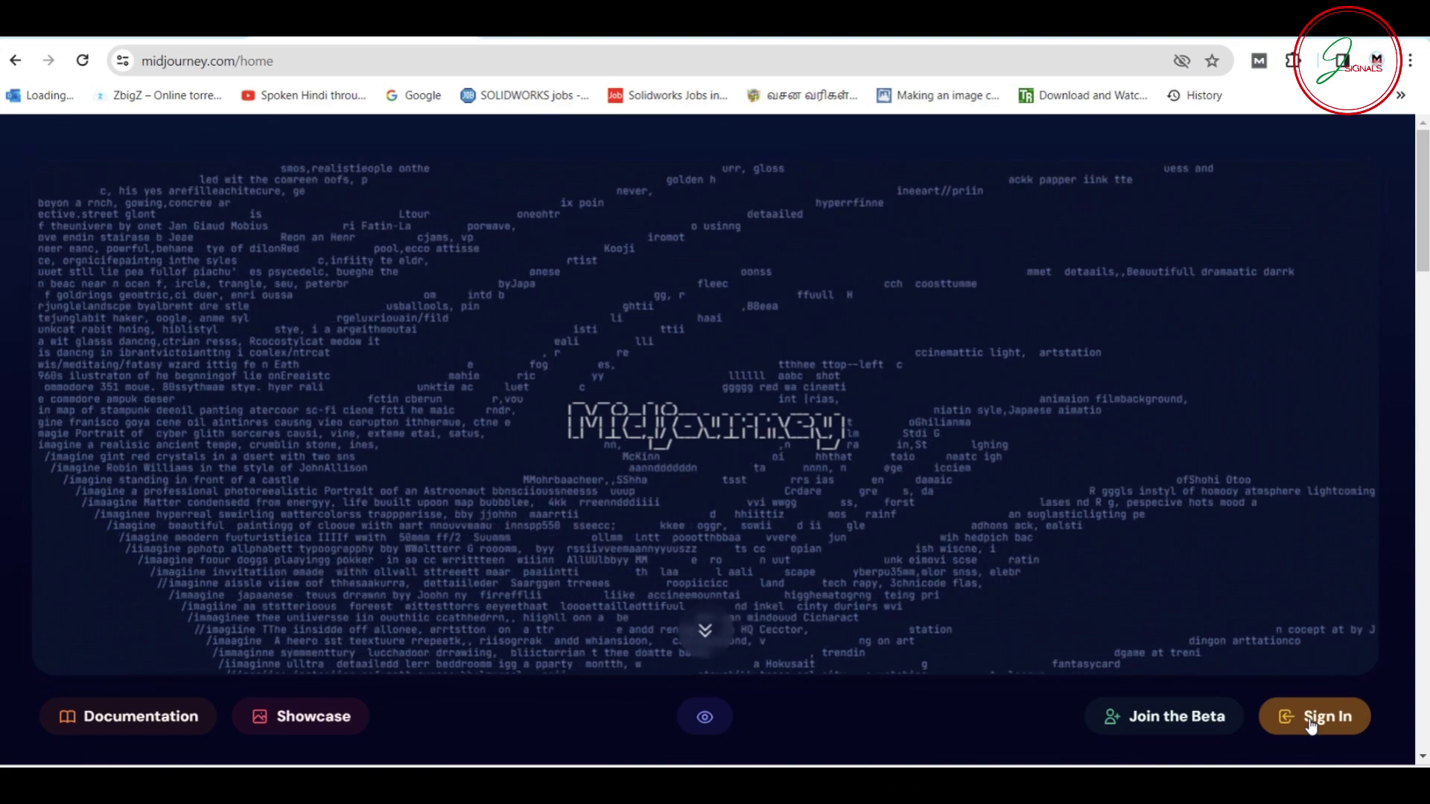
- Sign in to Midjourney through Discord and submit the pasted character prompt with /imagine
left_click(1311, 719)
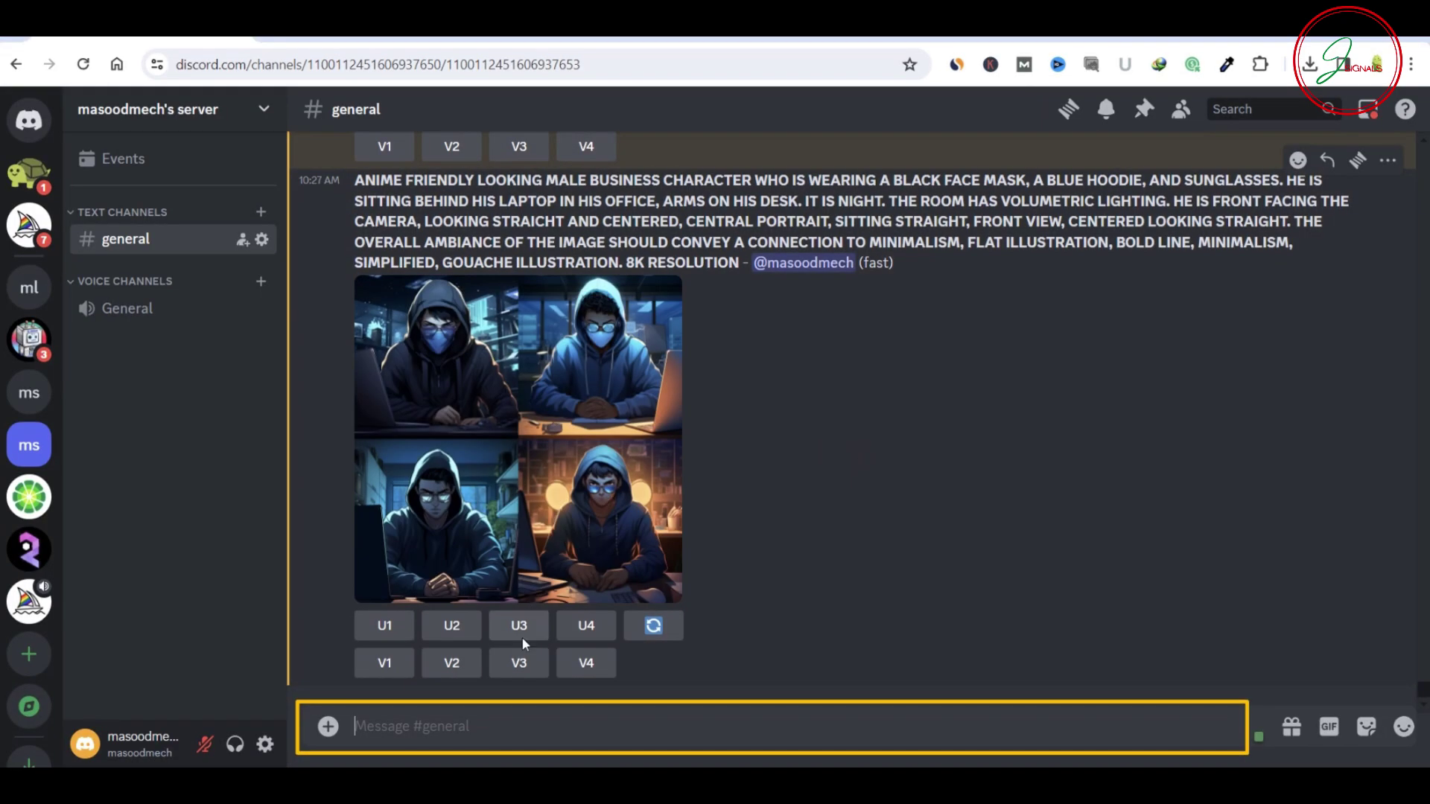
type("/")
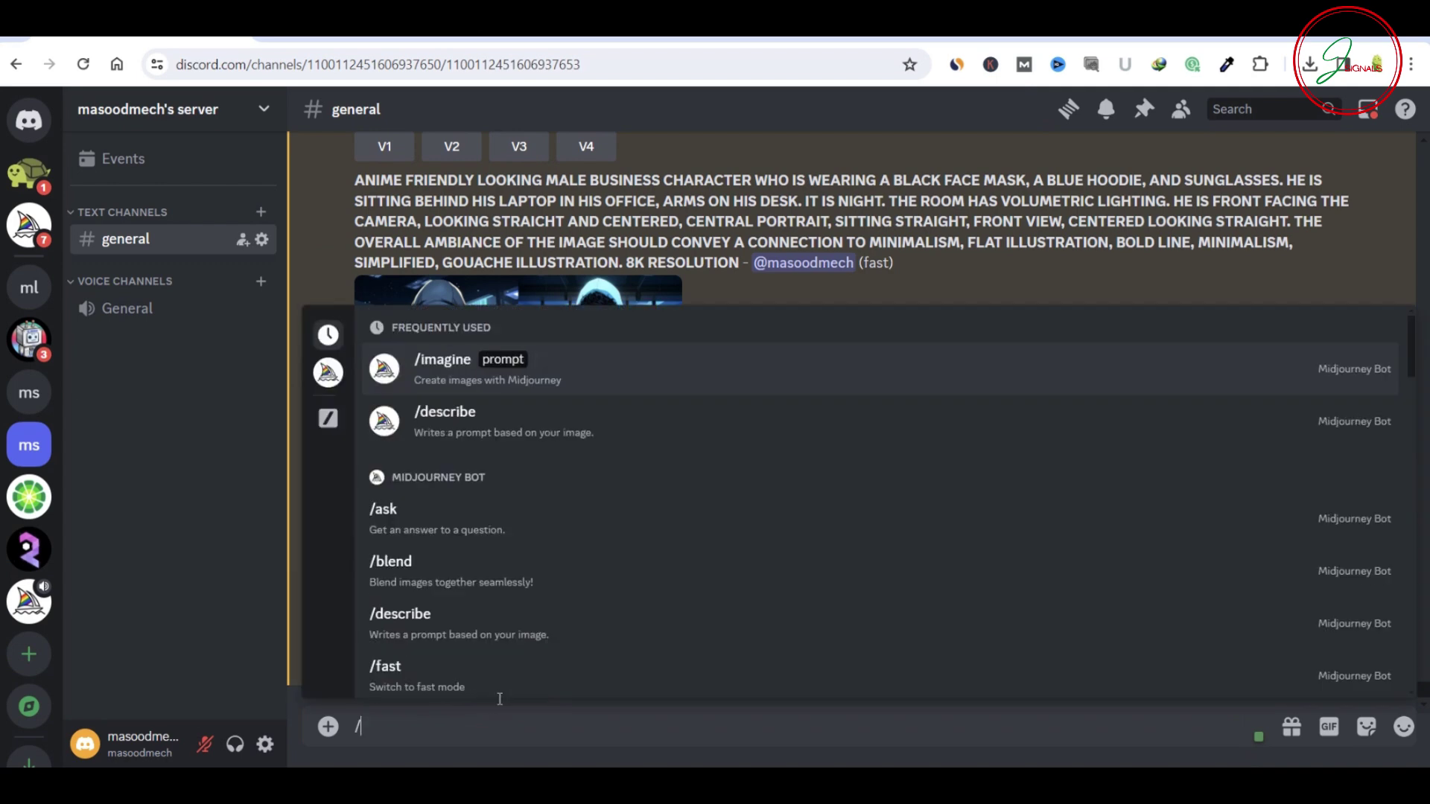
left_click(469, 373)
type("ANIME FRIENDLY LOOKING MALE BUSINESS CHARACTER WHO IS WEARING A BLACK FACE MASK, A BLUE HOODIE, AND SUNGLASSES. HE IS SITTING BEHIND HIS LAPTOP IN HIS OFFICE, ARMS ON HIS DESK. IT IS NIGHT. THE ROOM HAS VOLUMETRIC LIGHTING. HE IS FRONT FACING THE CAMERA, LOOKING STRAICHT AND CENTERED, CENTRAL PORTRAIT, SITTING STRAIGHT, FRONT VIEW, CENTERED LOOKING STRAIGHT. THE OVERALL AMBIANCE OF THE IMAGE SHOULD CONVEY A CONNECTION TO MINIMALISM, FLAT ILLUSTRATION, BOLD LINE, MINIMALISM, SIMPLIFIED, GOUACHE ILLUSTRATION. 8K RESOLUTION")
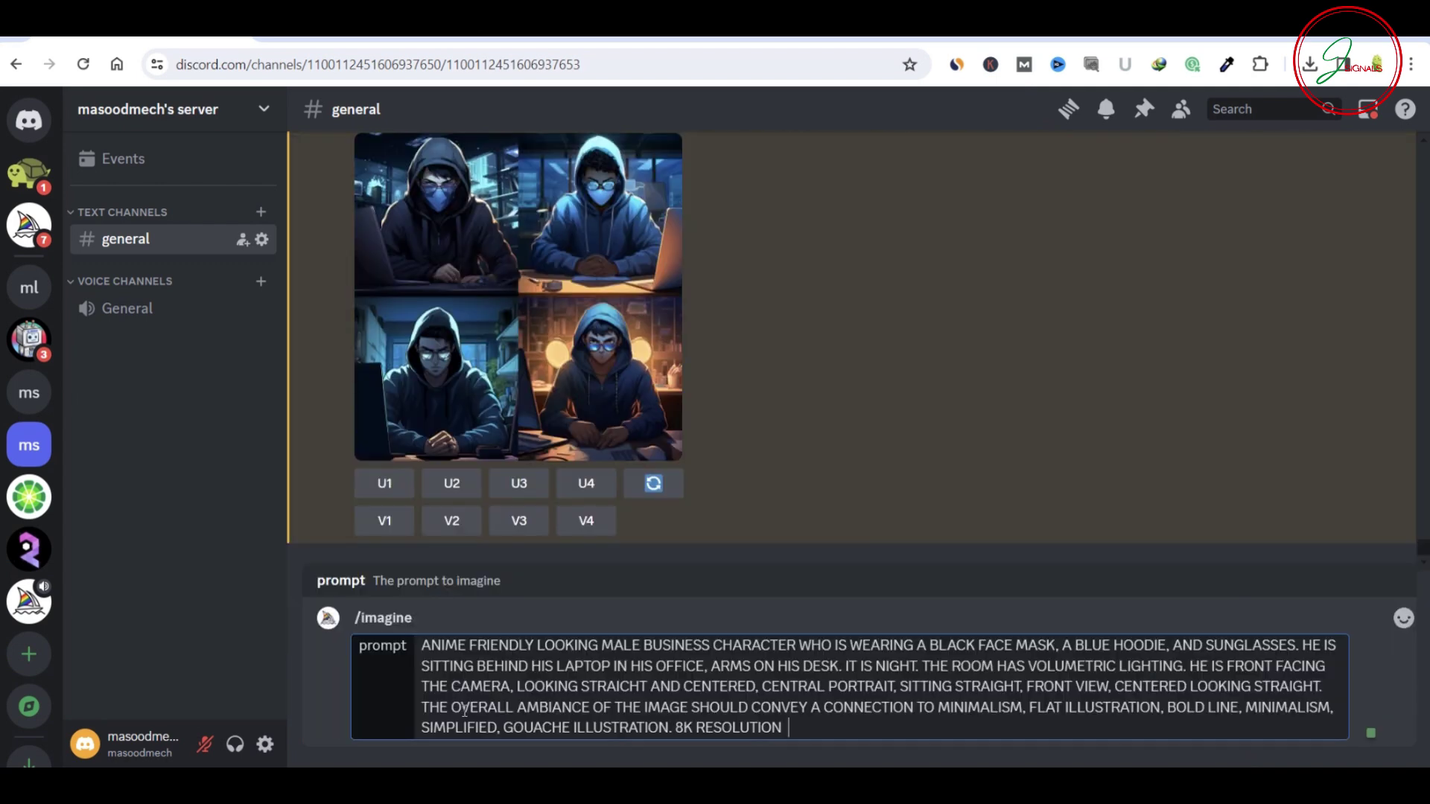
key("Return")
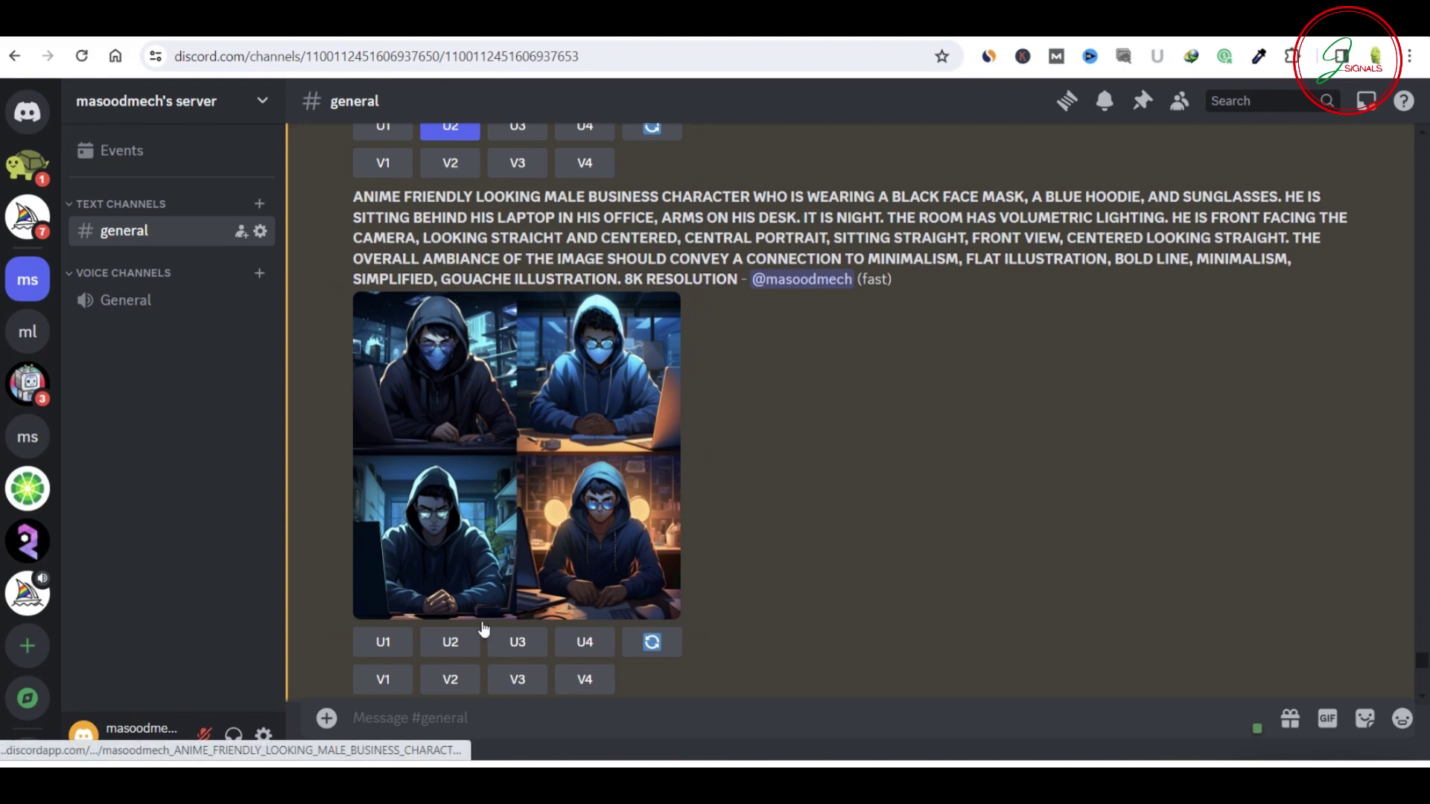
- Upscale image U2, request a 2x zoom-out, and open Custom Zoom for a --ar 16:9 prompt
left_click(450, 642)
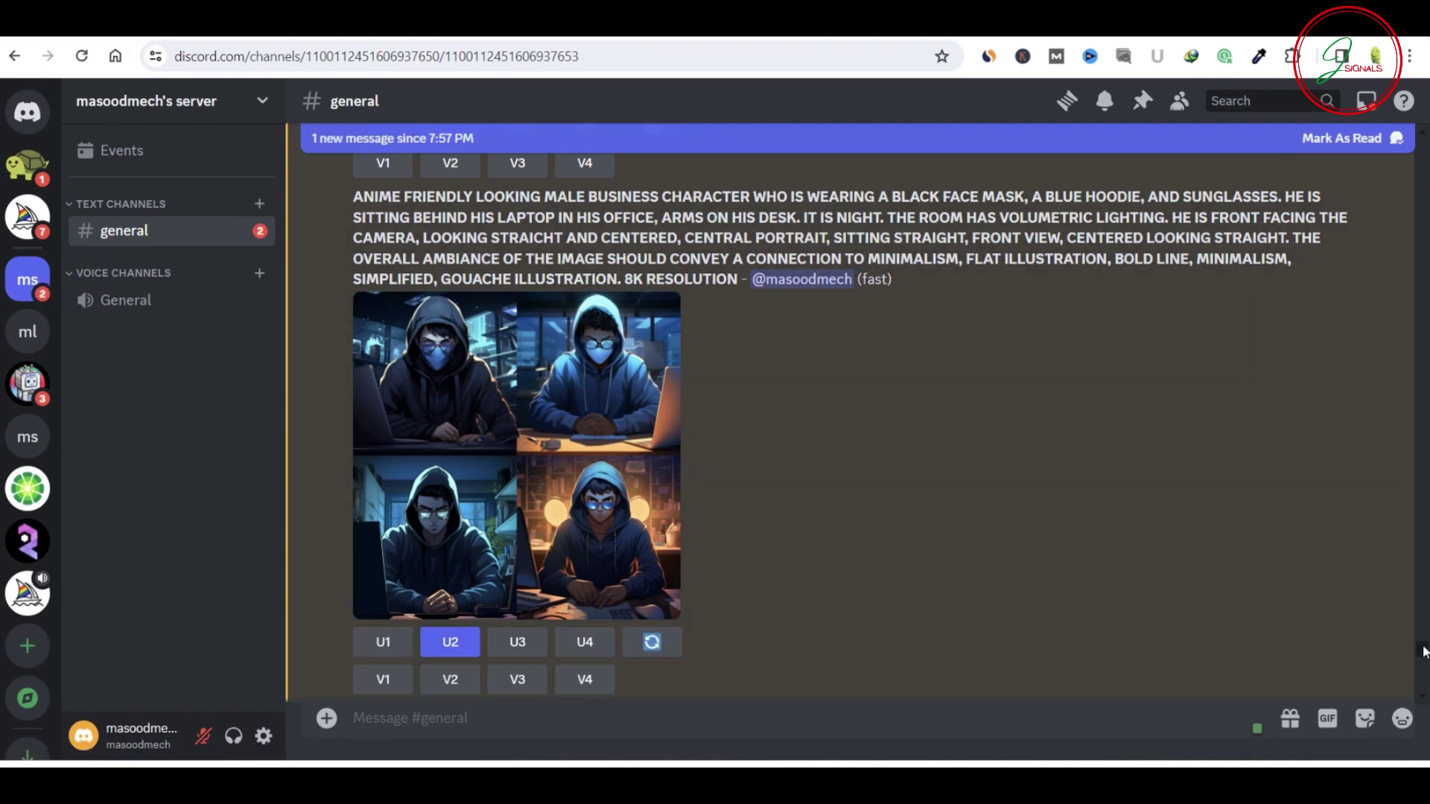
scroll(1423, 652, "down", 5)
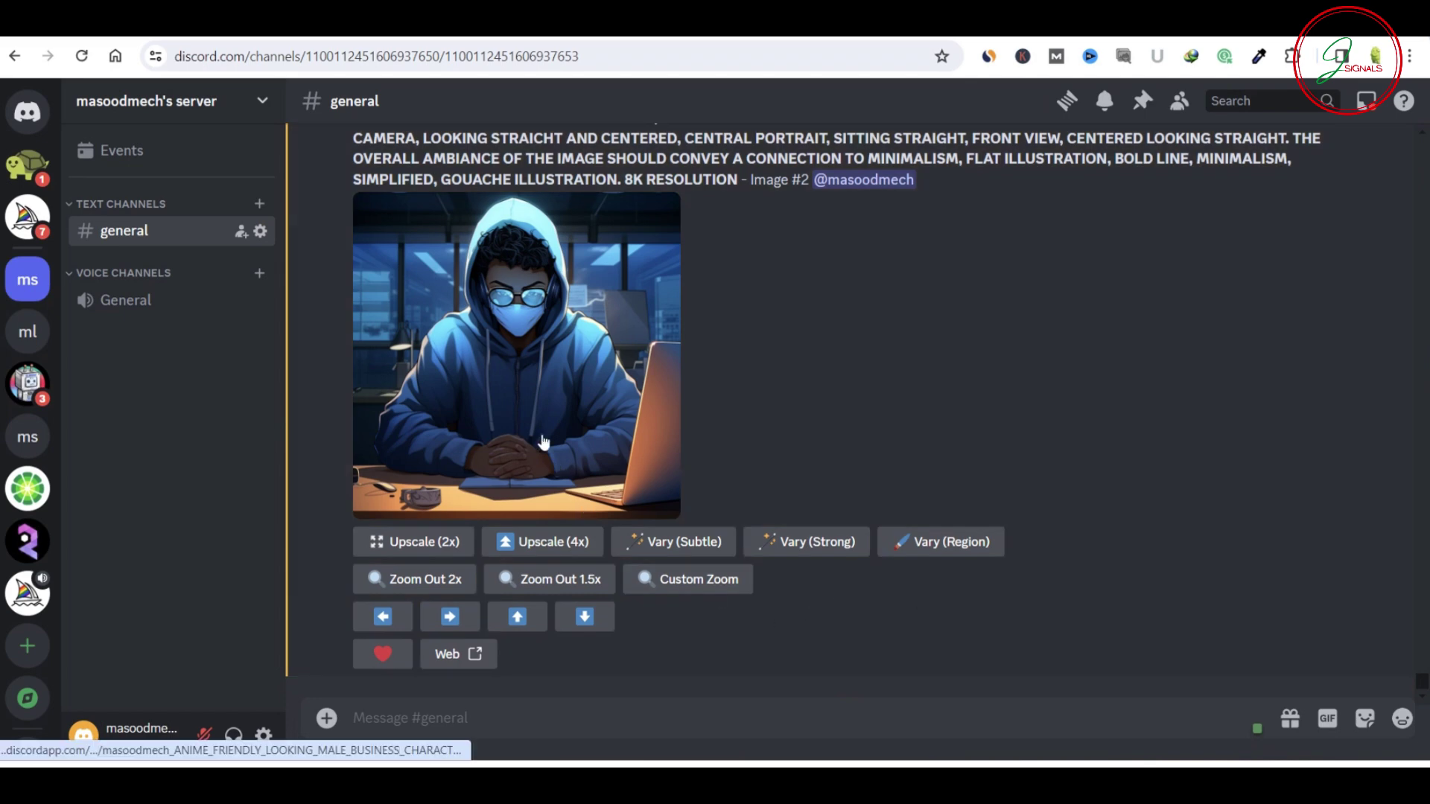
left_click(421, 579)
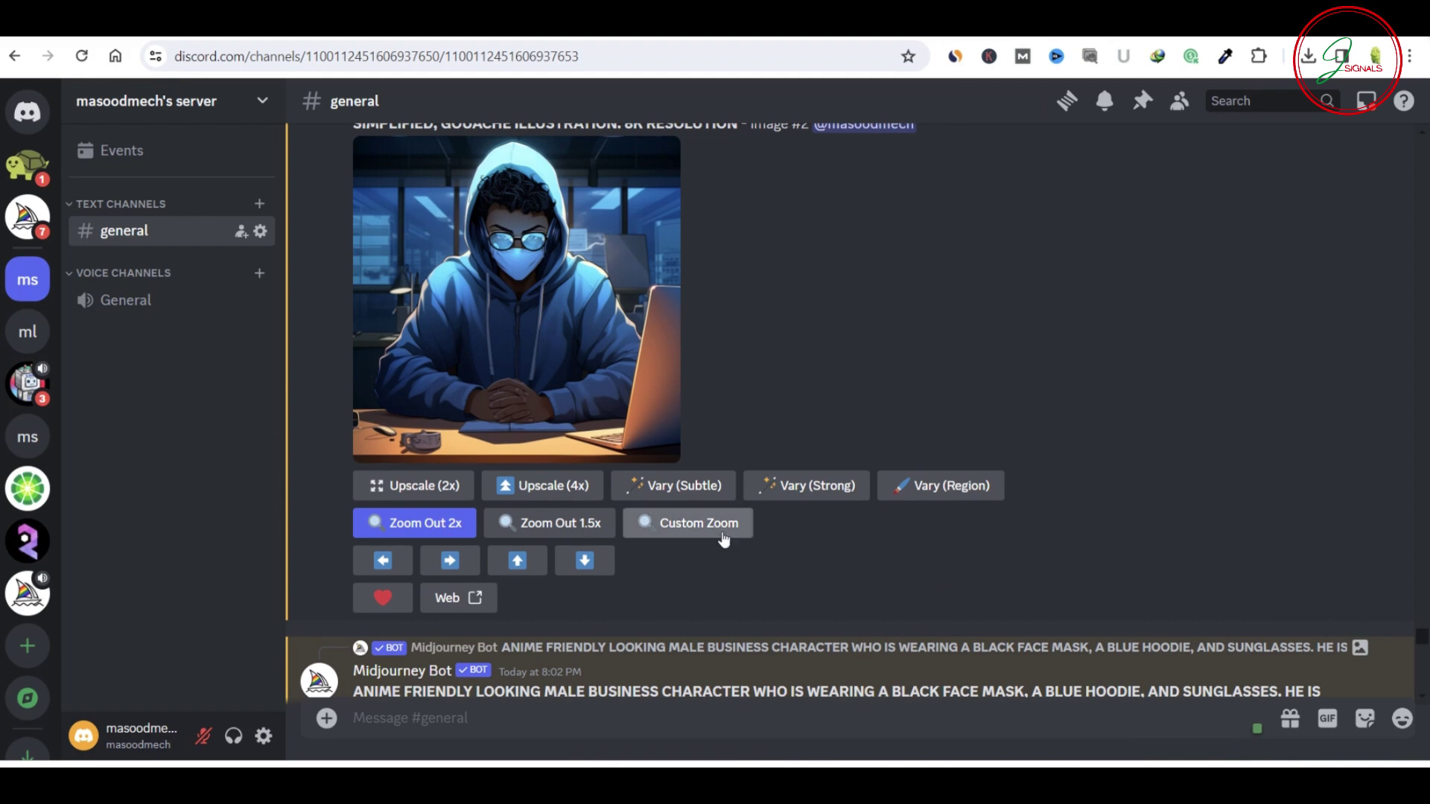
left_click(723, 529)
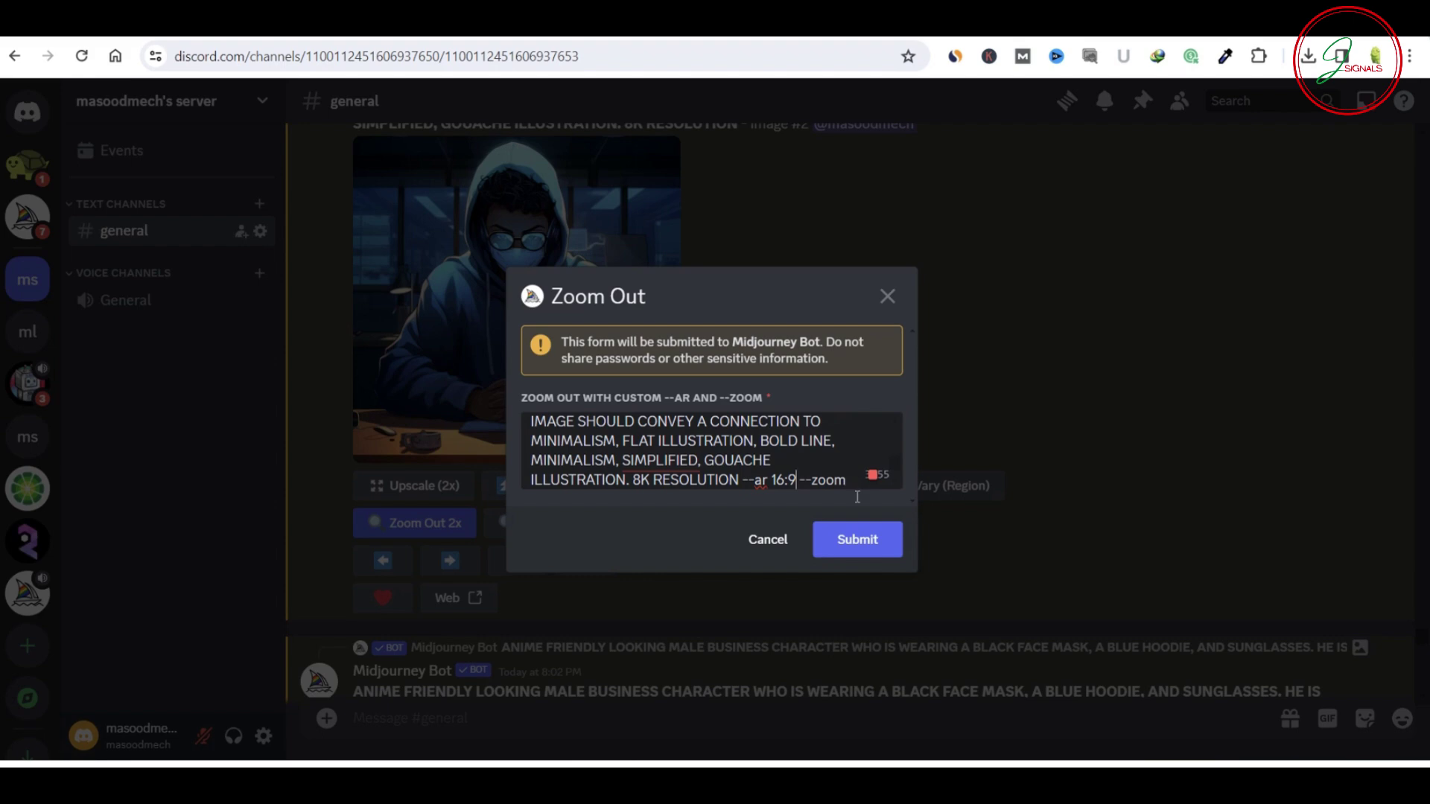
- Submit the custom 16:9 zoom-out and inspect the enlarged result grid
left_click(854, 539)
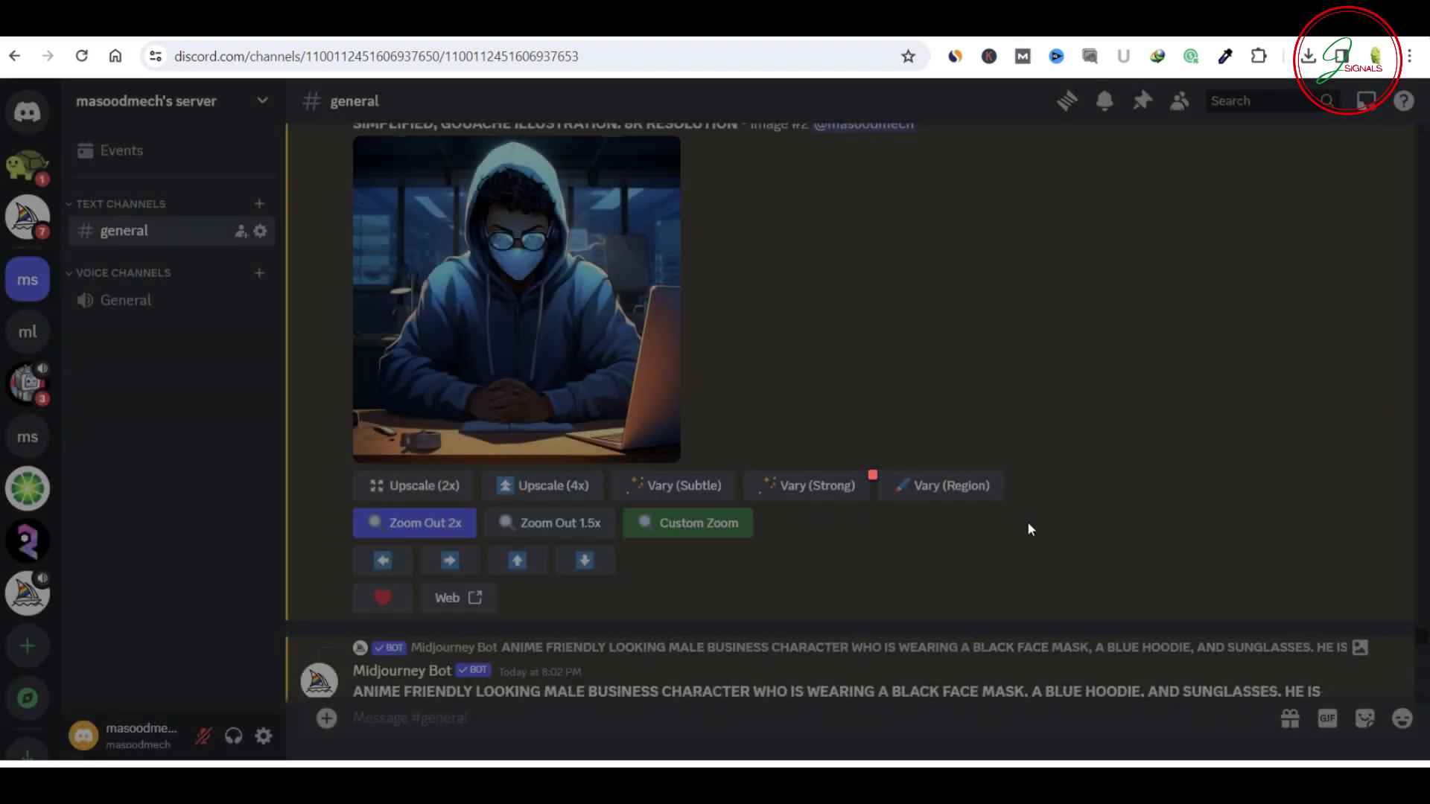
scroll(714, 642, "down", 5)
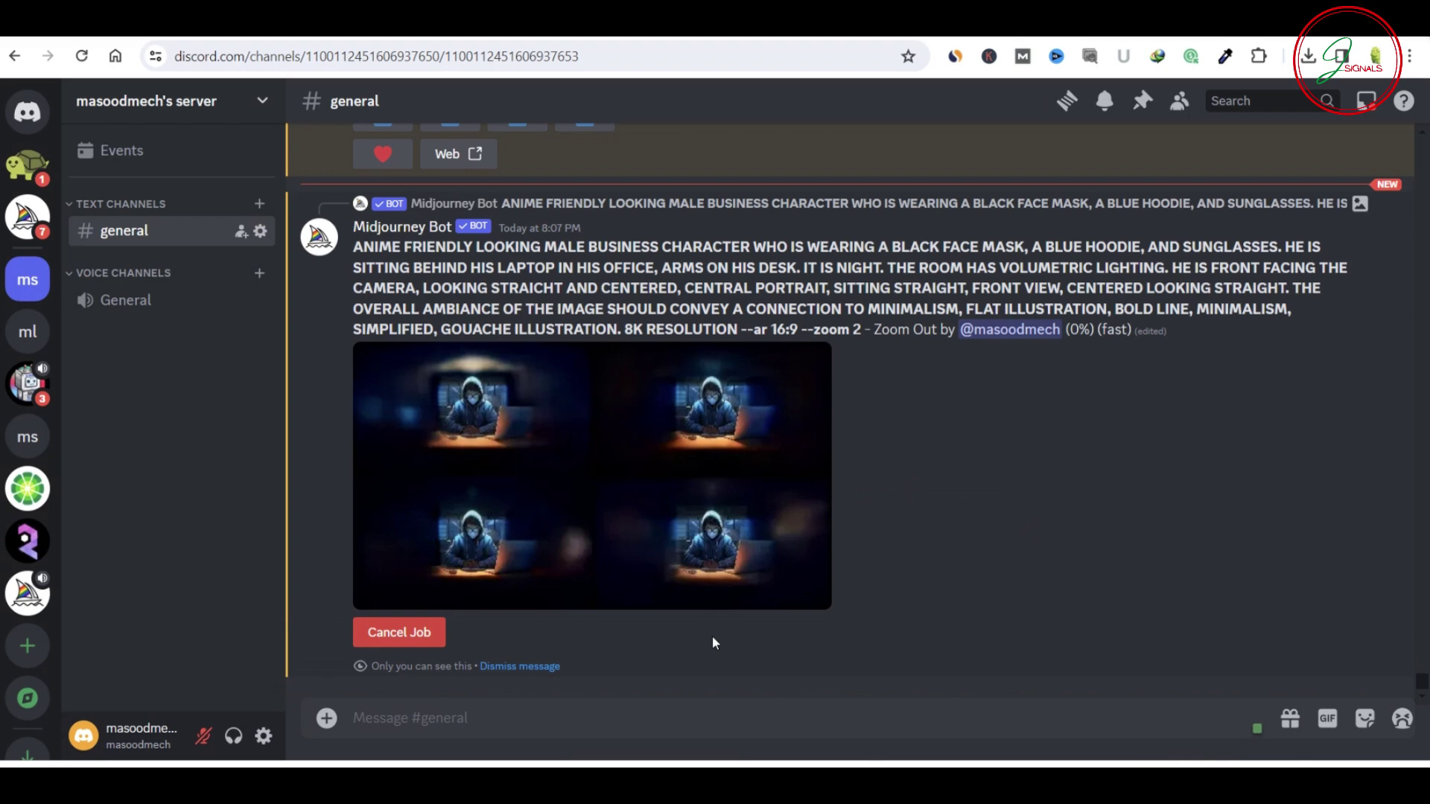
left_click(732, 450)
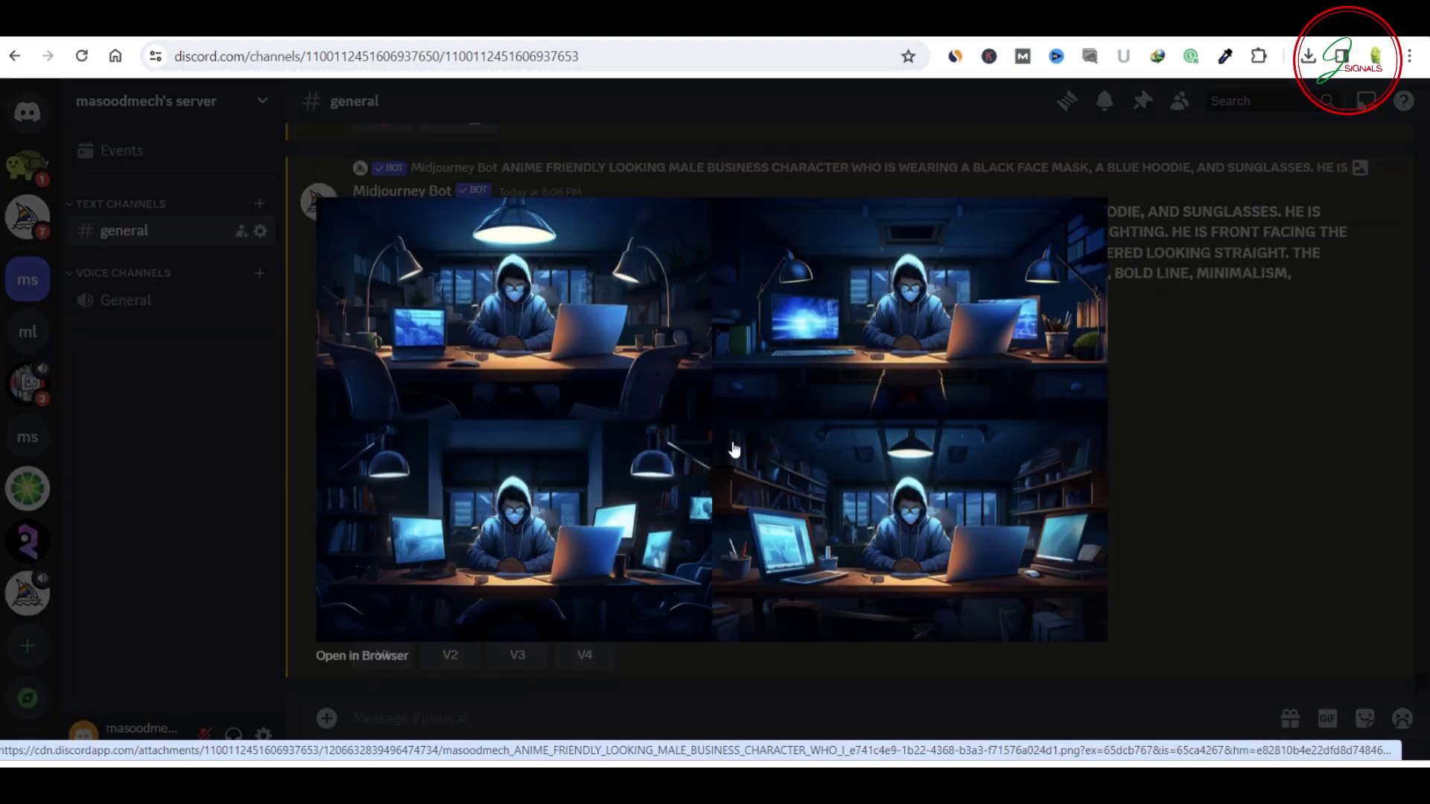
left_click(1148, 559)
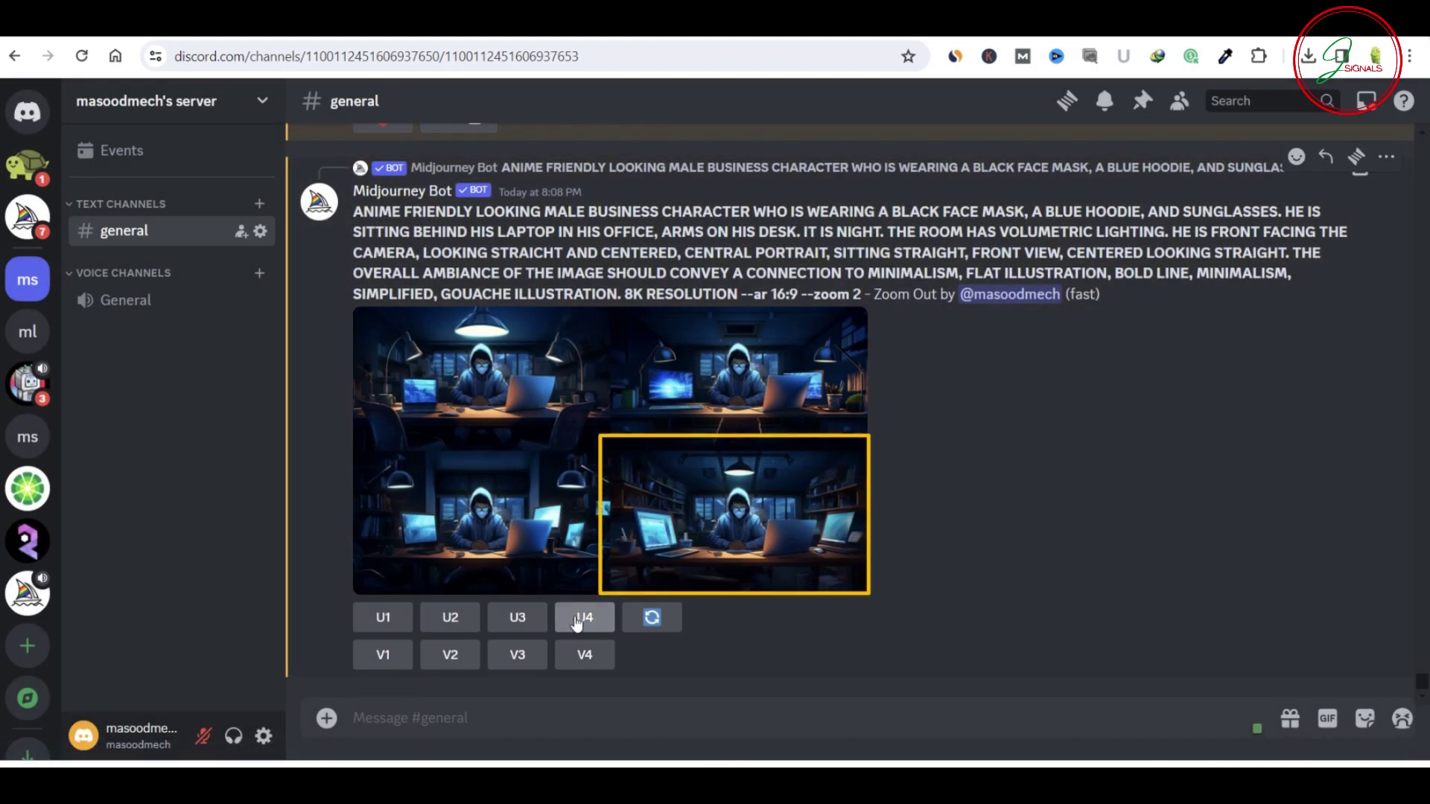
- Upscale the bottom-right variant (U4) and open it in the browser
left_click(580, 620)
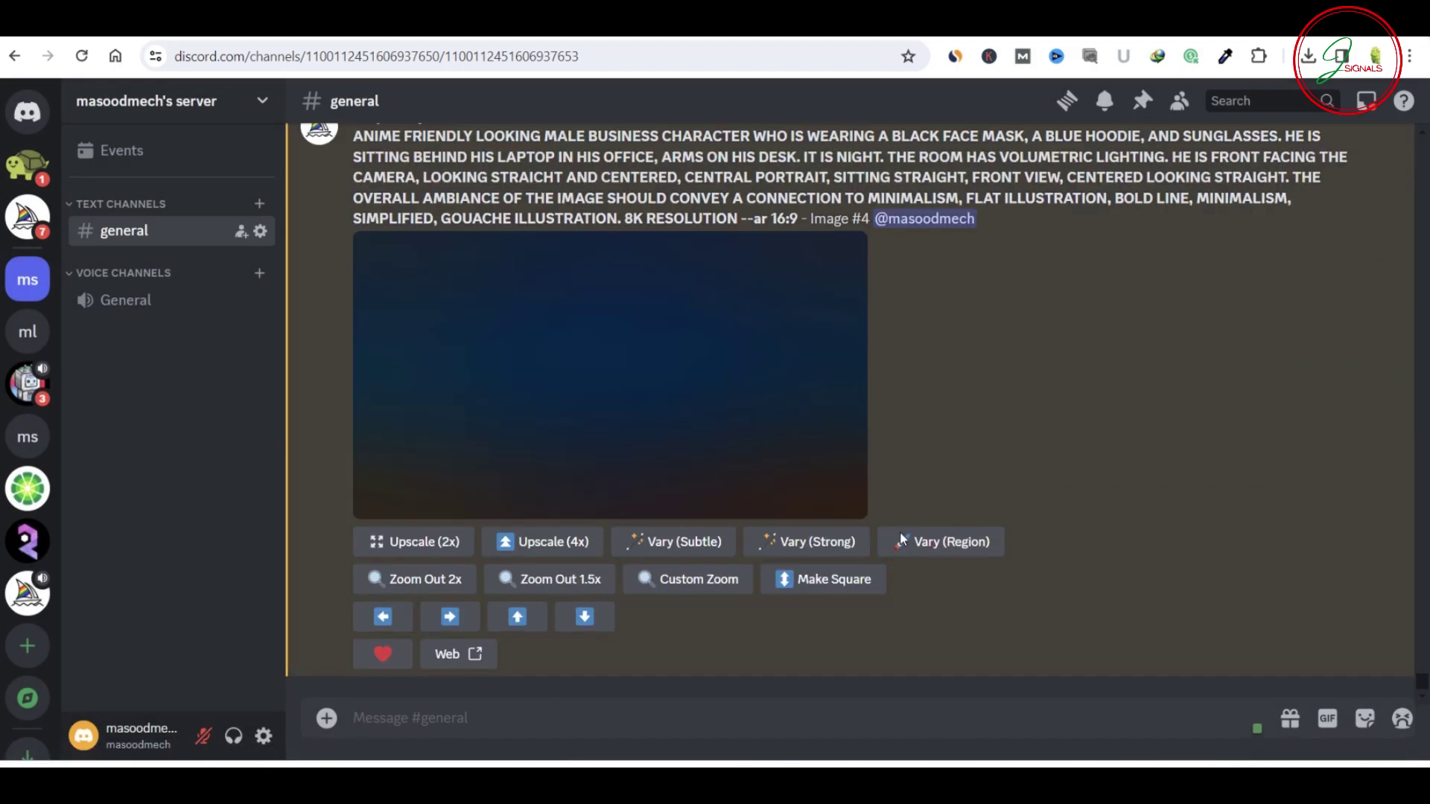
left_click(560, 458)
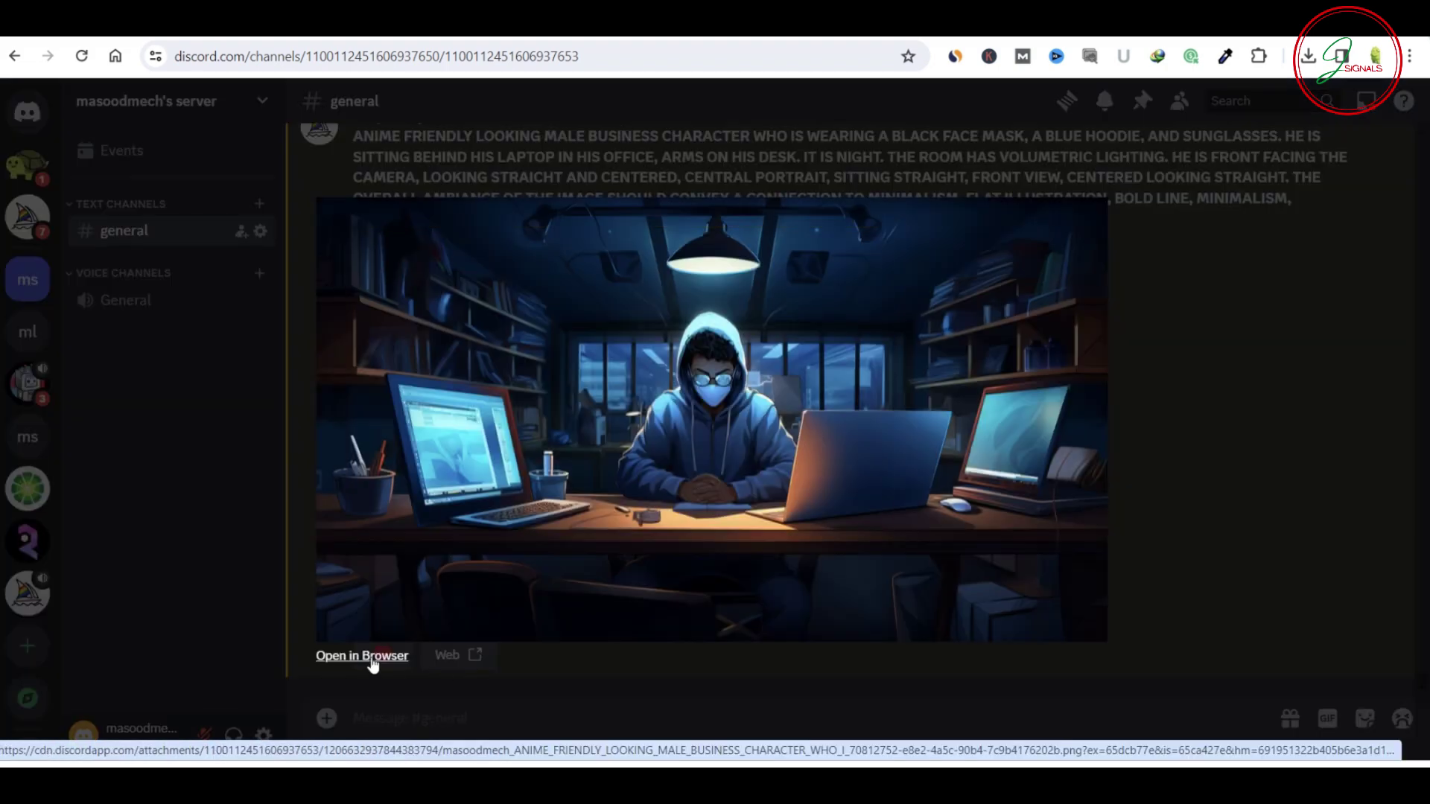
left_click(373, 661)
- Save the upscaled office scene image to the computer with Save image as
right_click(725, 405)
left_click(779, 456)
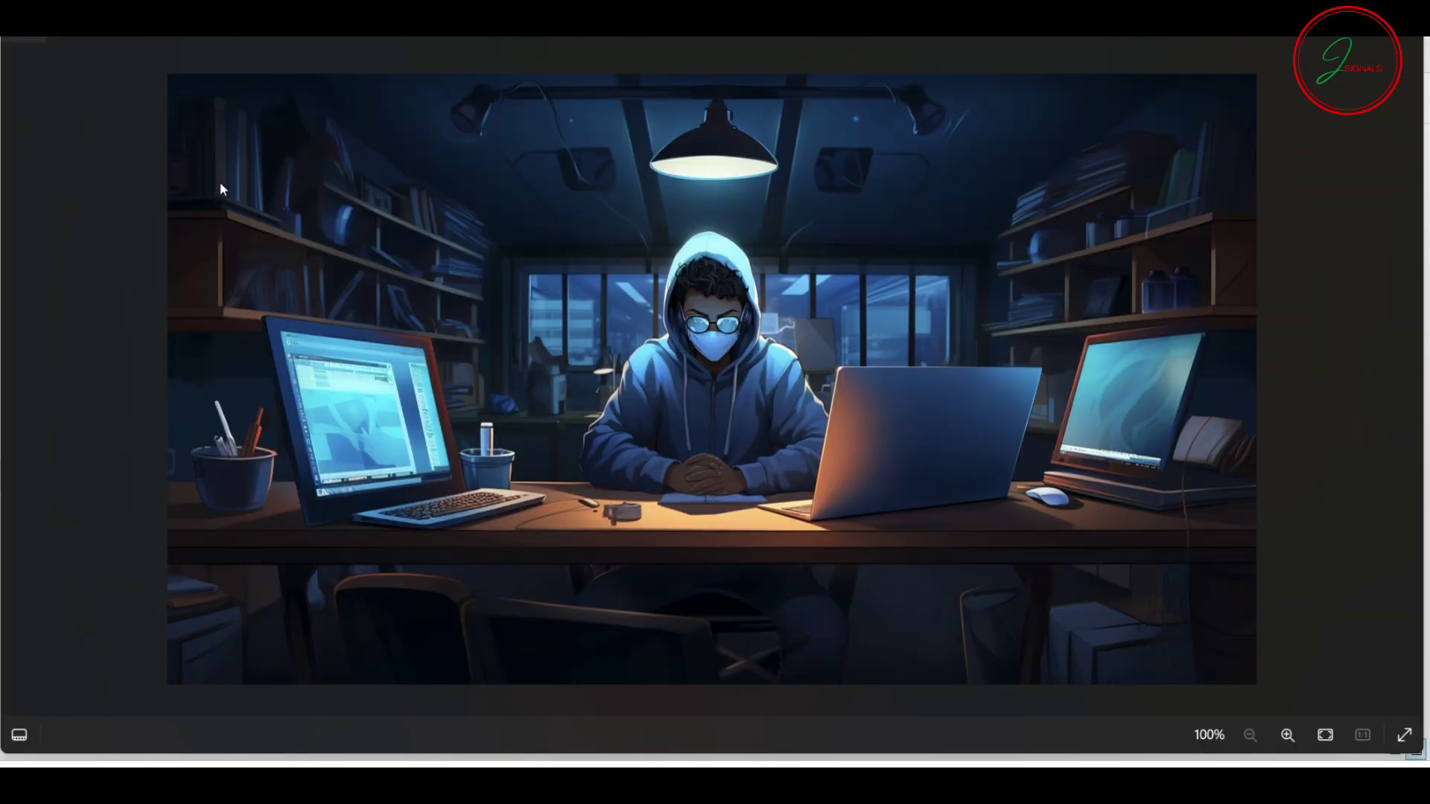
- Snip the desk scene around the hooded character, save it to New folder, and close Snipping Tool
key("super+shift+s")
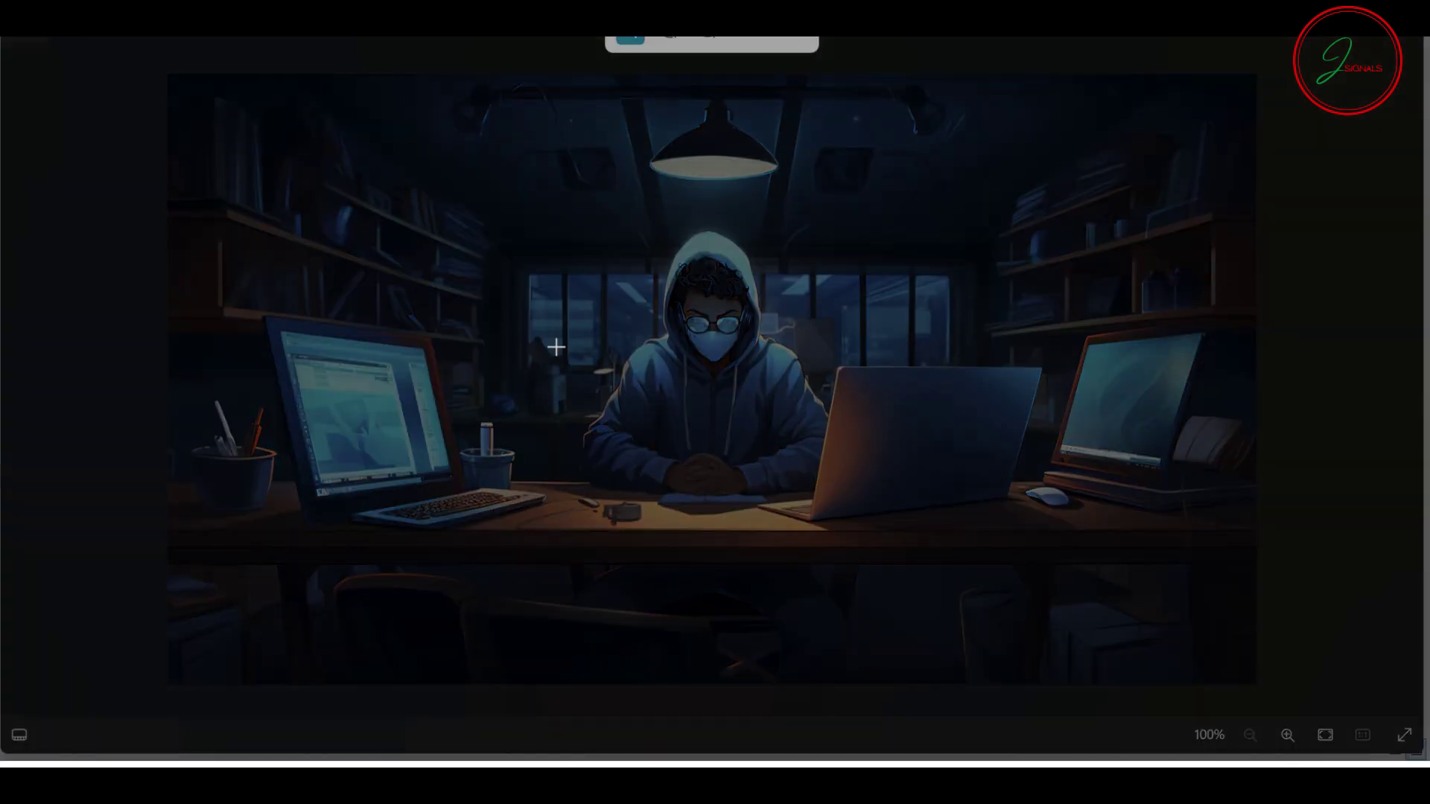
left_click_drag(514, 207, 973, 528)
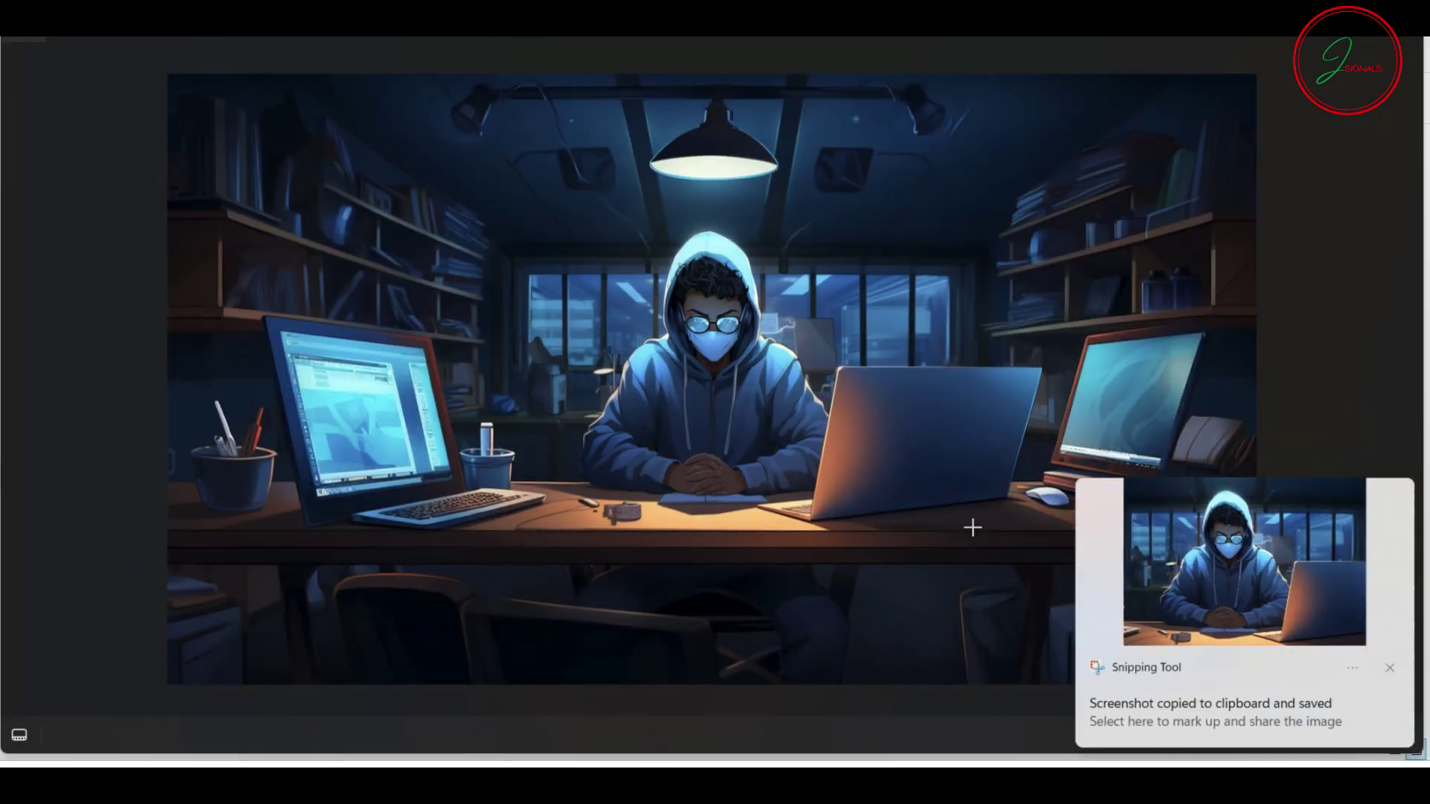
left_click(1378, 629)
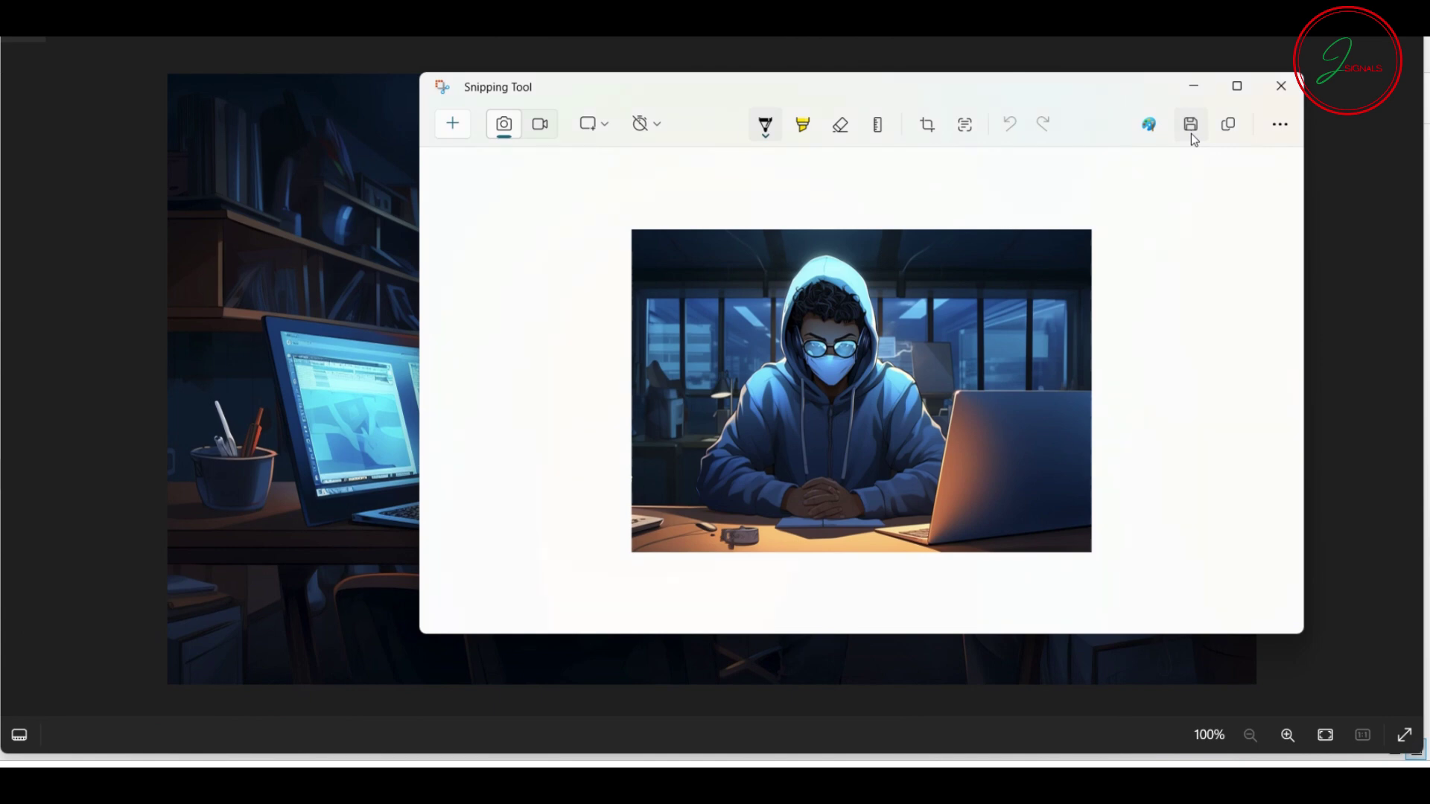
left_click(1191, 126)
left_click(984, 494)
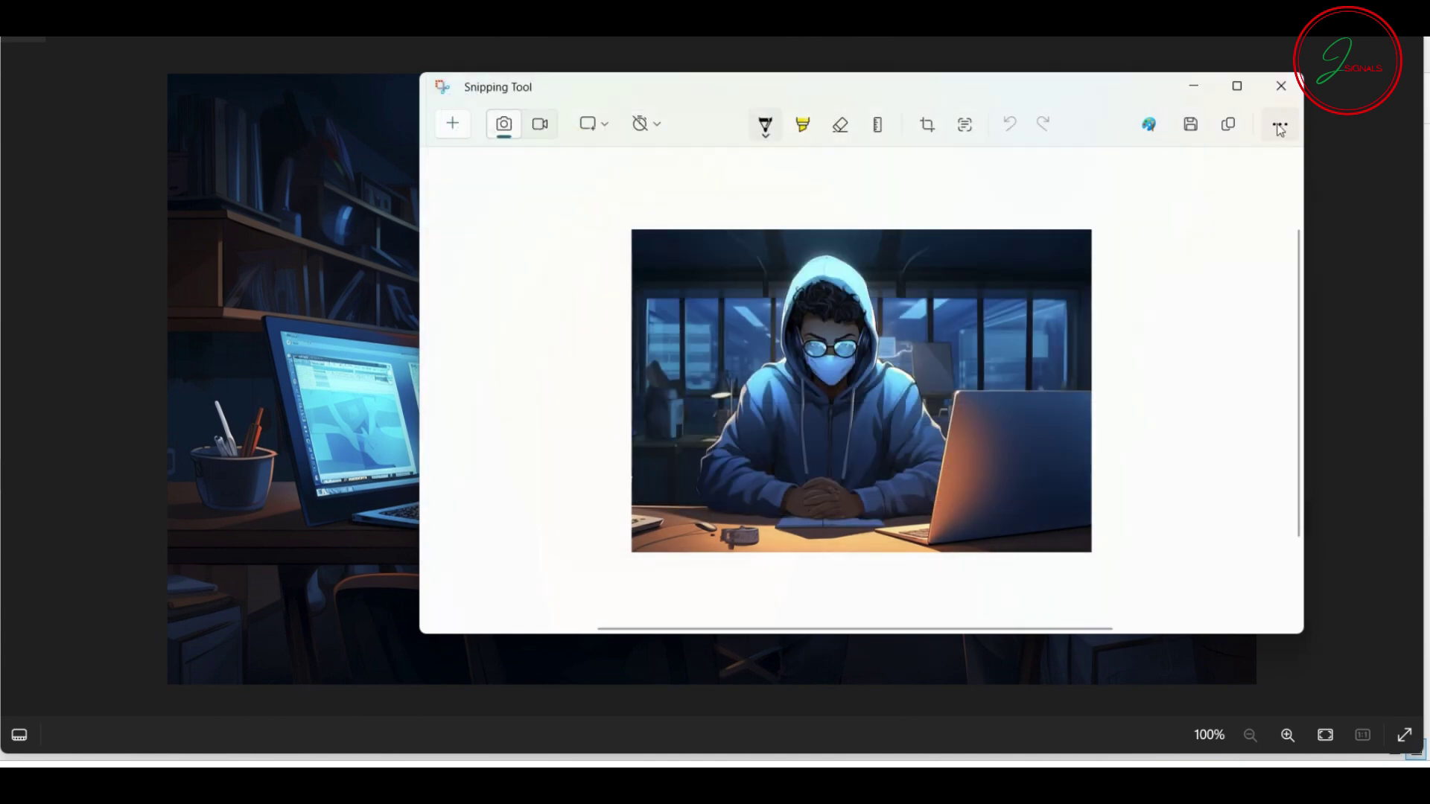
left_click(1281, 86)
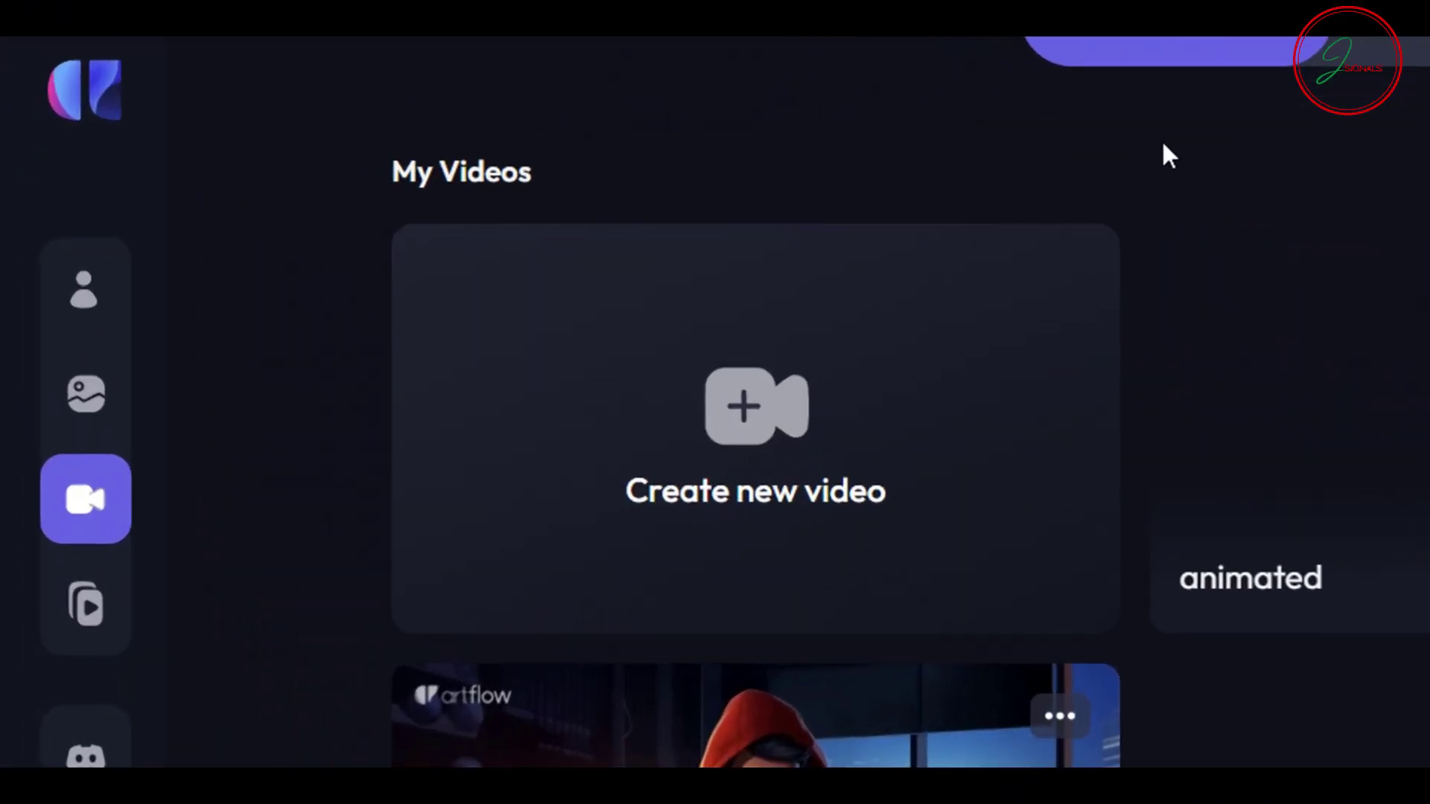
- Create a new video in Video Studio, upload the Snipping Tool screenshot, and use it as the scene
mouse_move(208, 529)
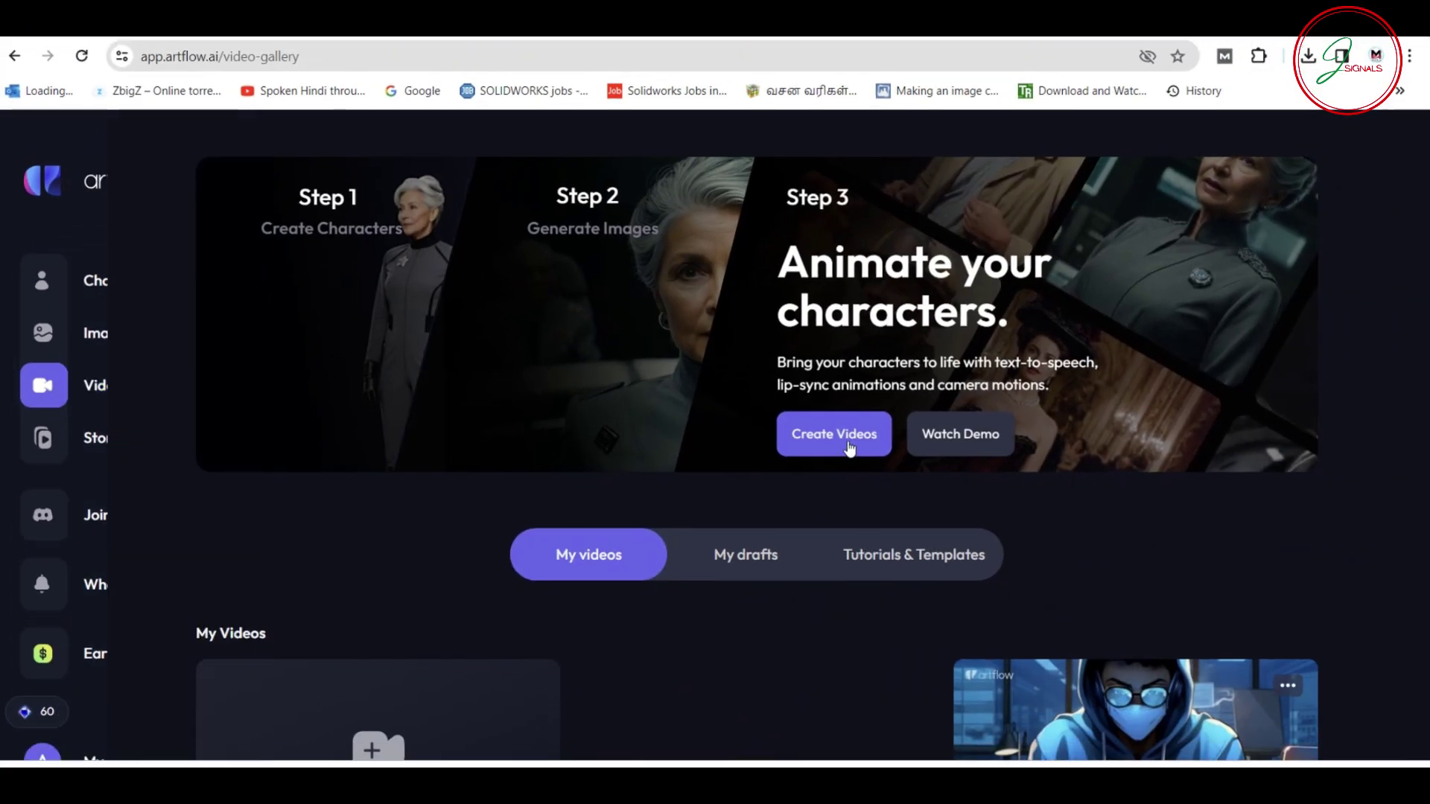
left_click(849, 440)
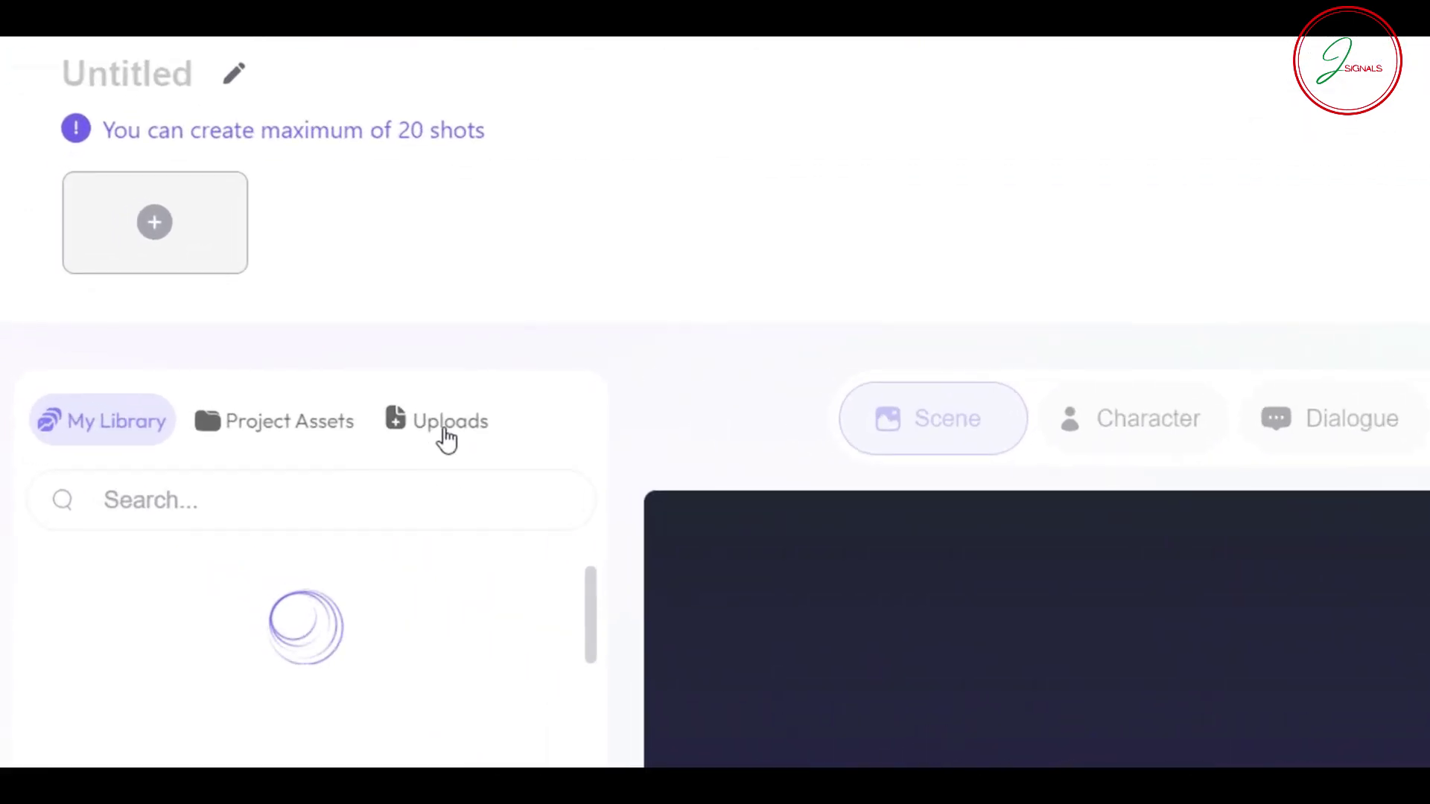
left_click(447, 439)
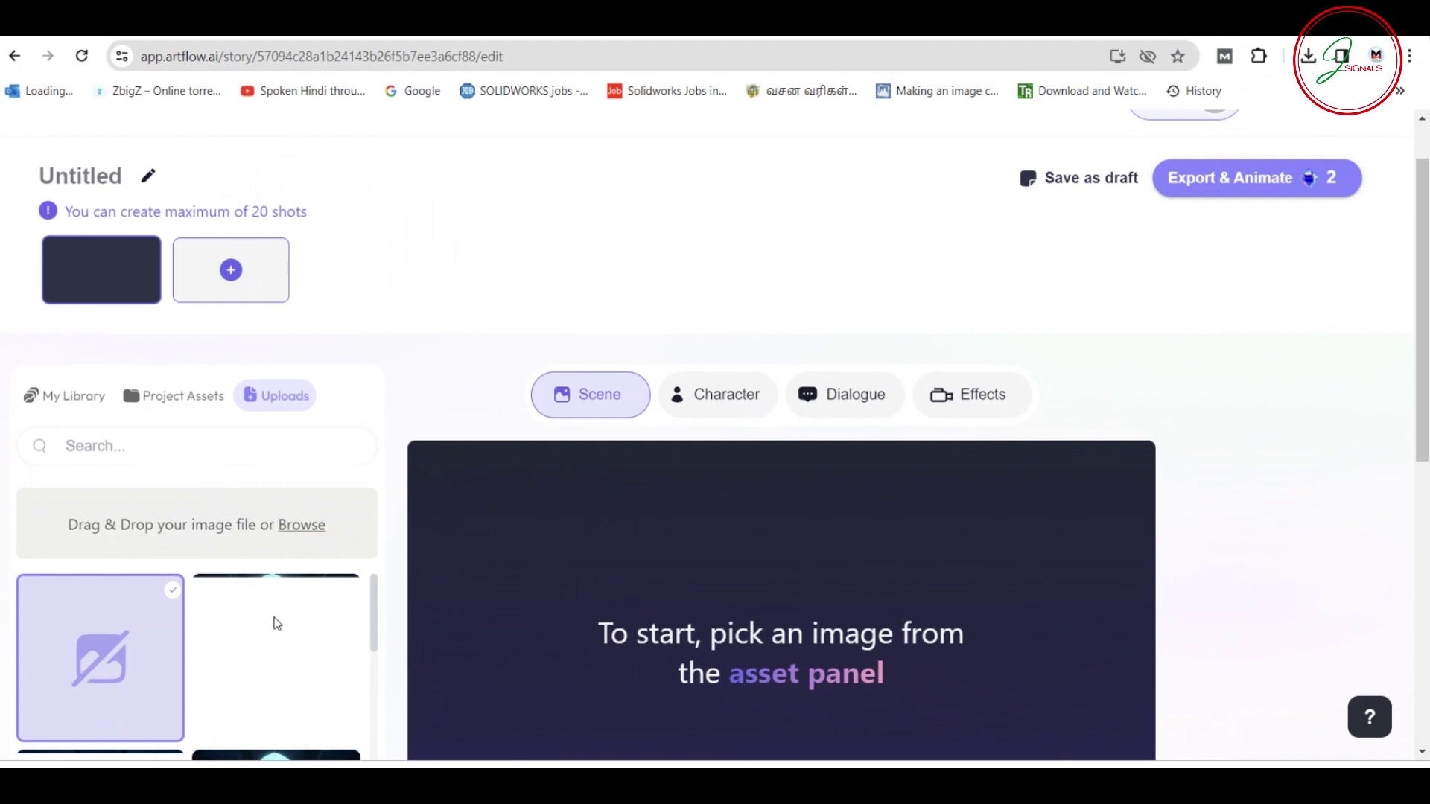
left_click(312, 532)
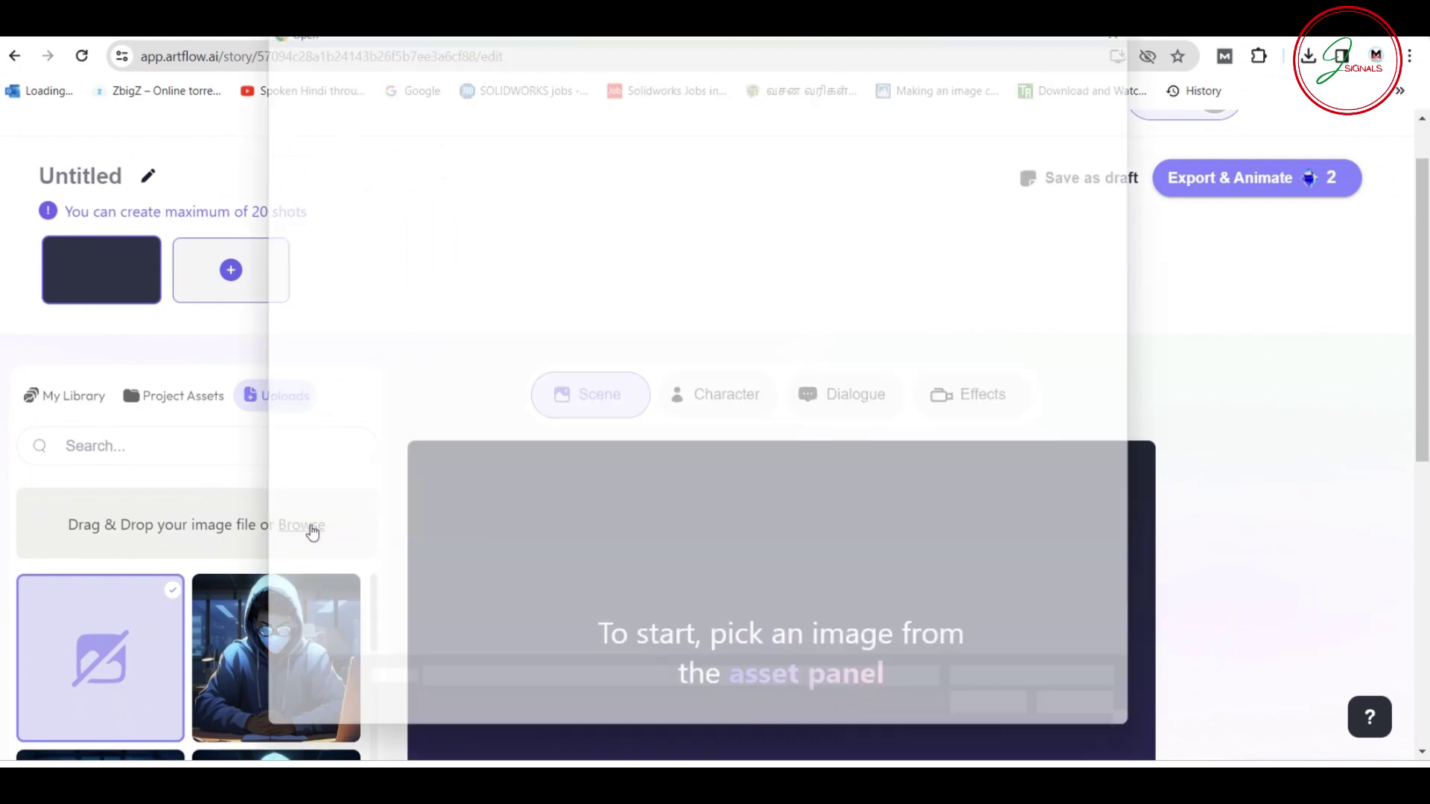
left_click(583, 201)
left_click(1013, 728)
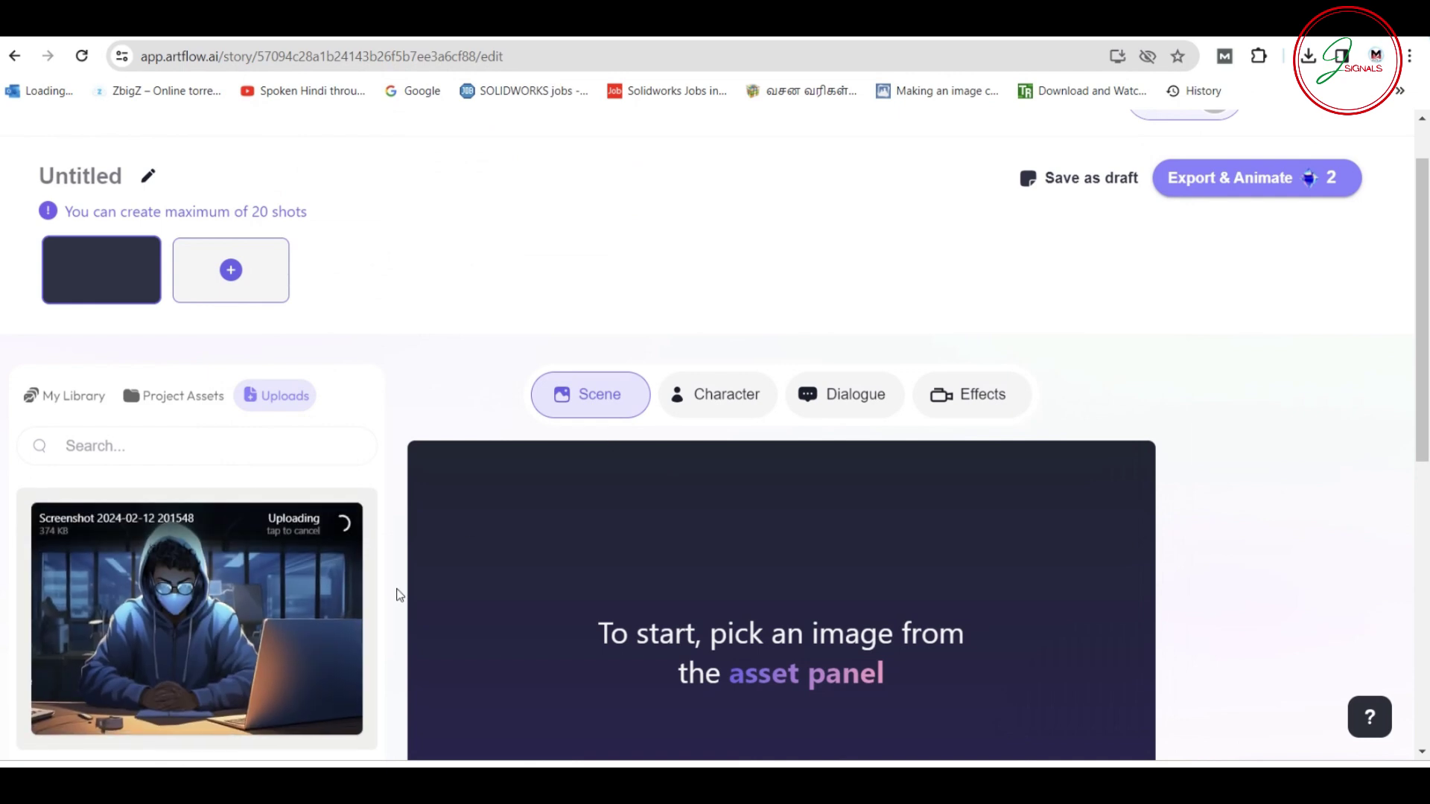
scroll(402, 586, "down", 3)
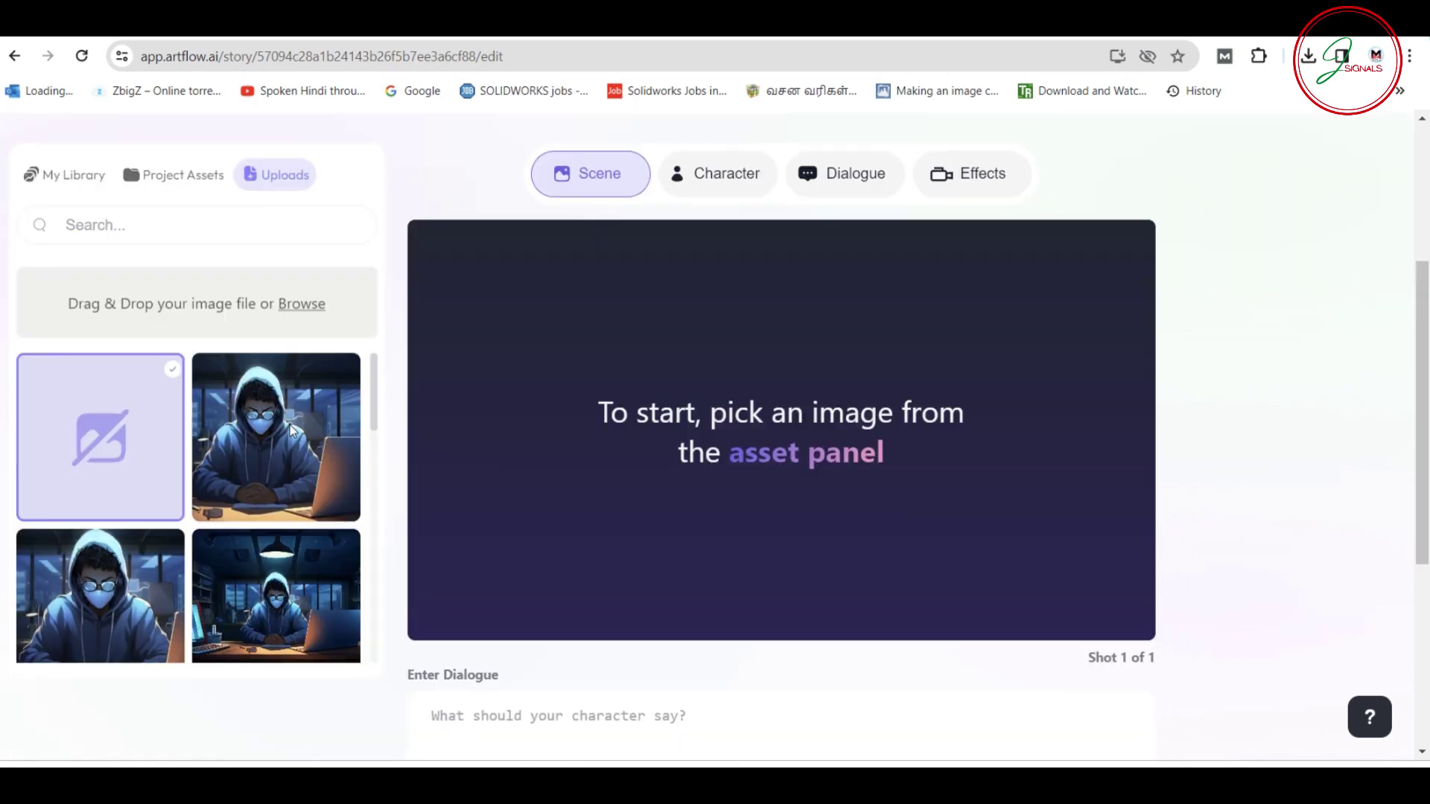
left_click(290, 430)
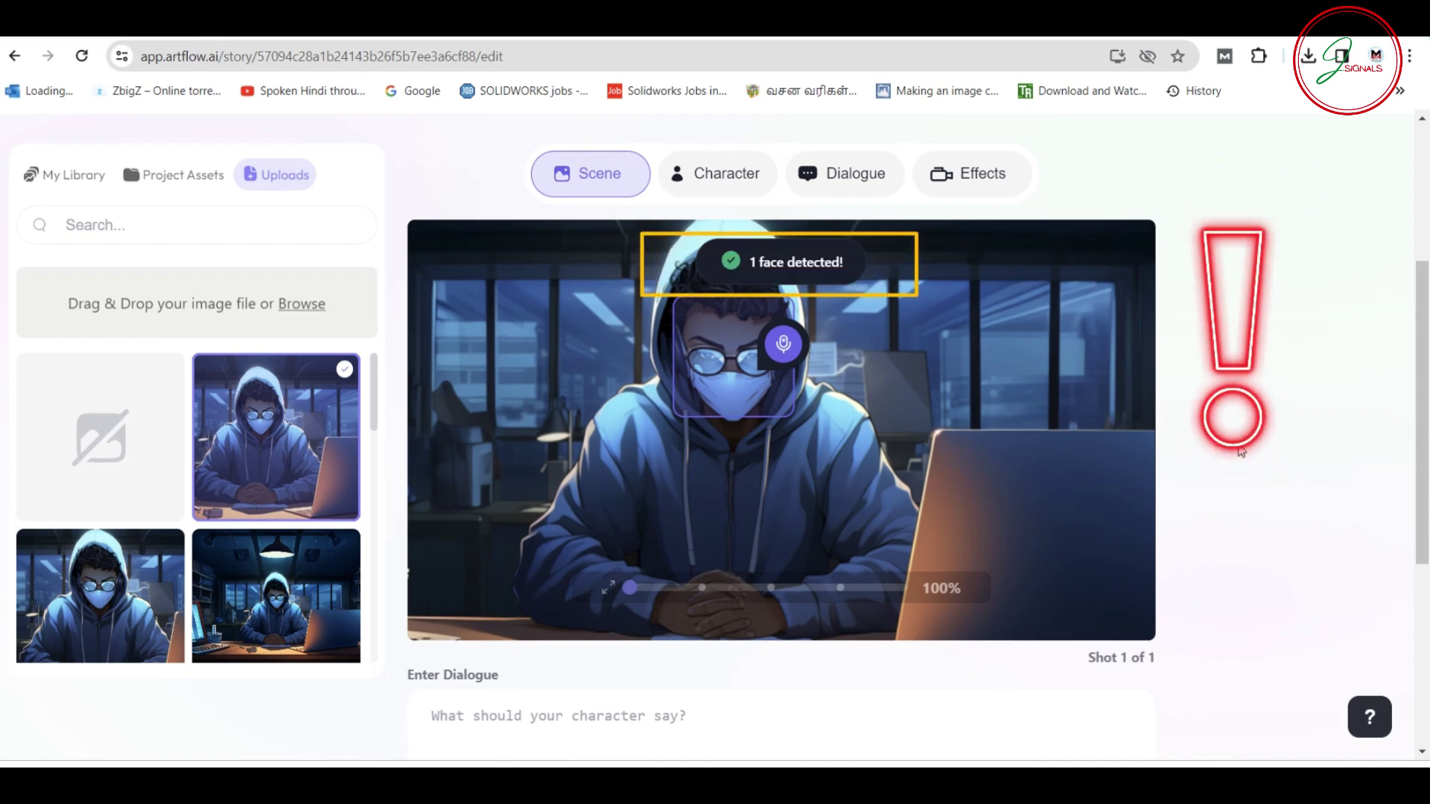
- Paste the 142-character 'best method to create an animated avatar for free' line as dialogue
scroll(1375, 451, "down", 2)
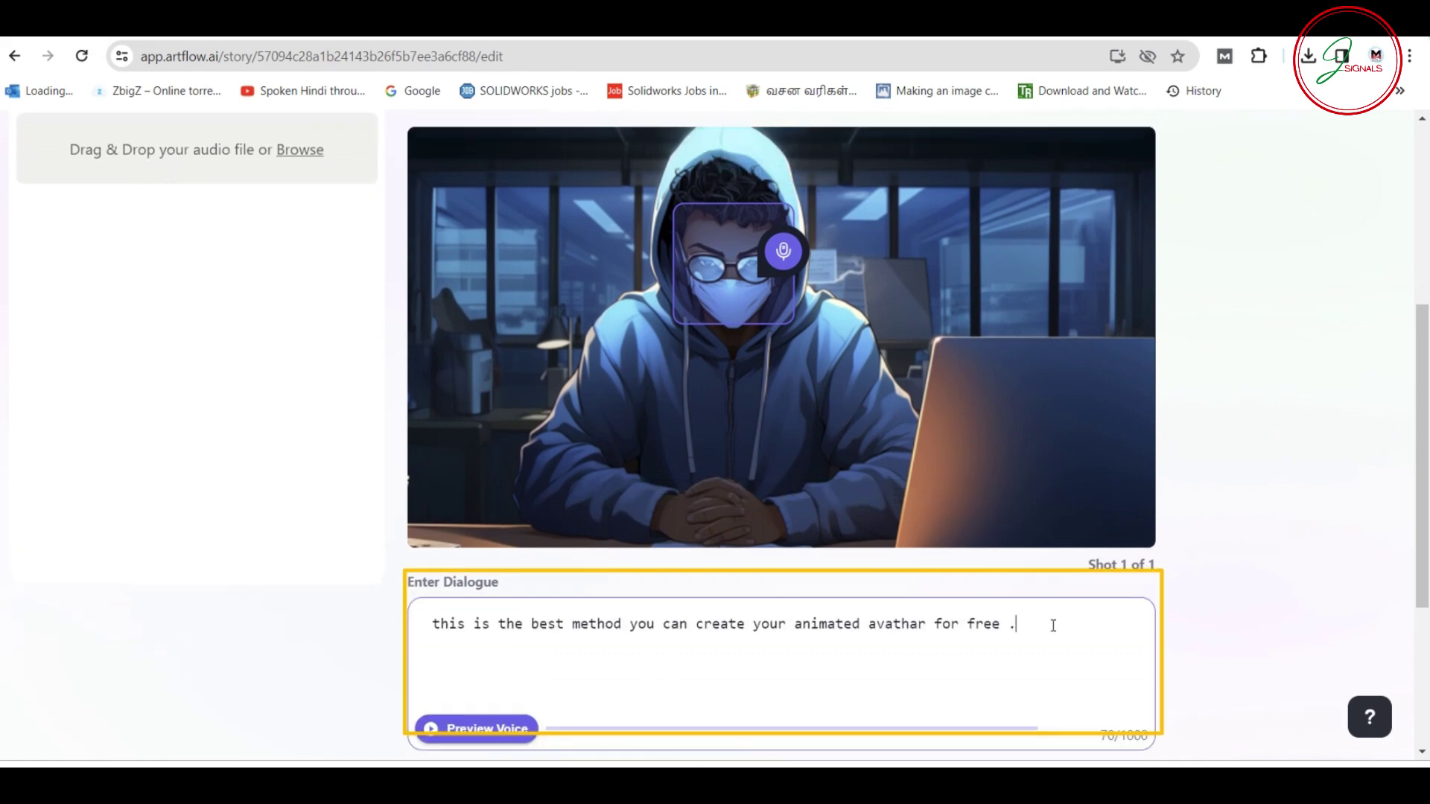
type("this is the best method you can create your animated avathar for free")
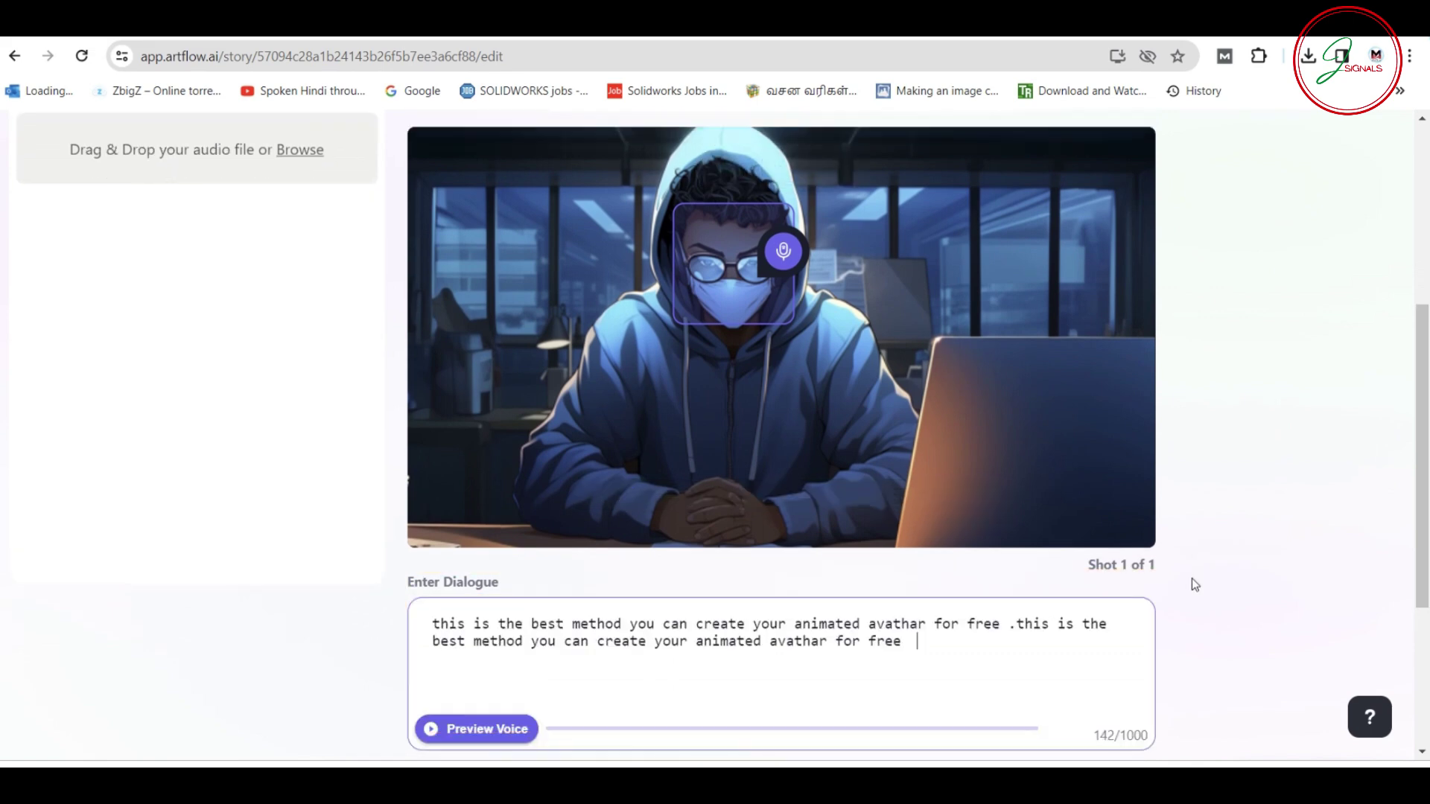
left_click_drag(1424, 457, 1425, 276)
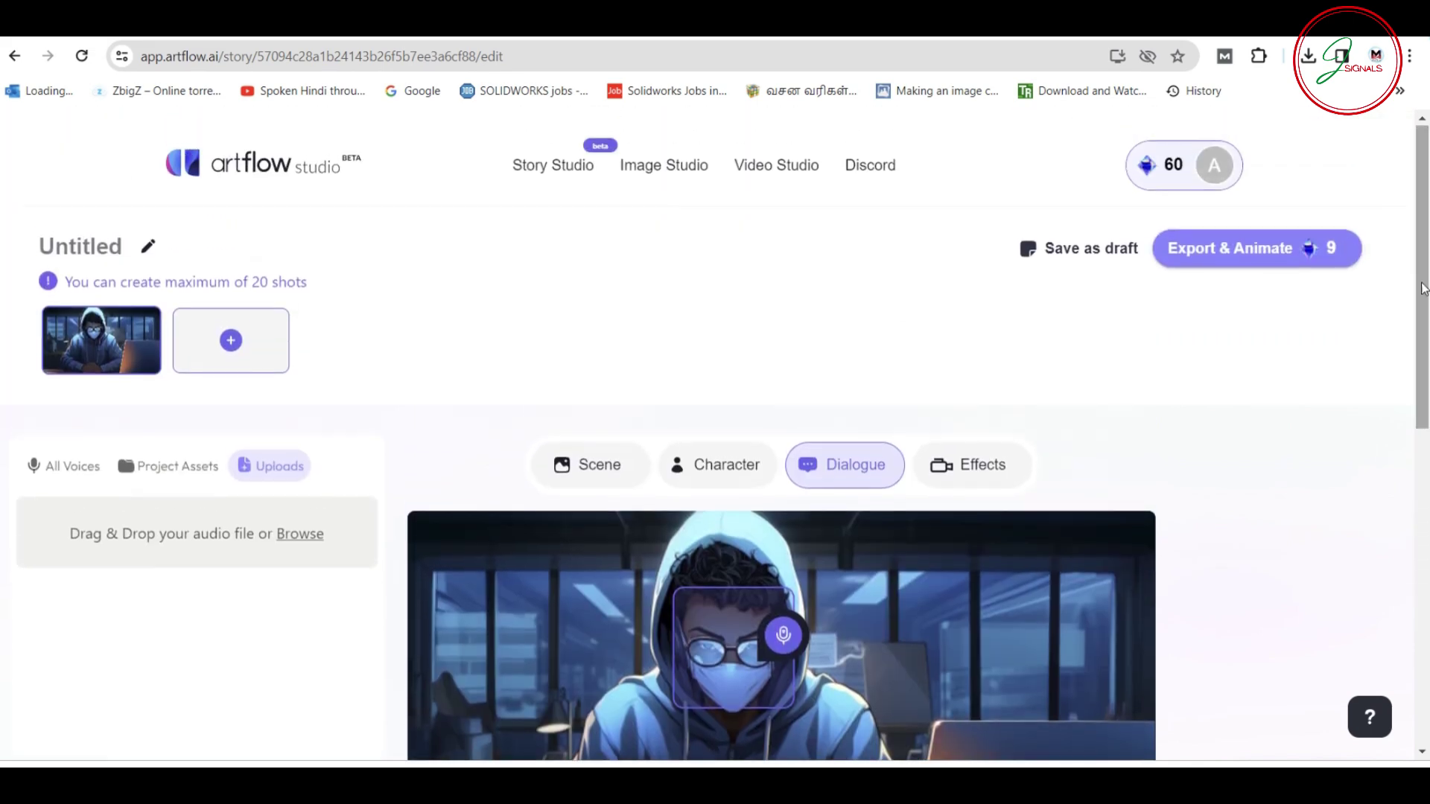
- Export the story through Export & Animate with the title 'animatedavathar'
mouse_move(1218, 253)
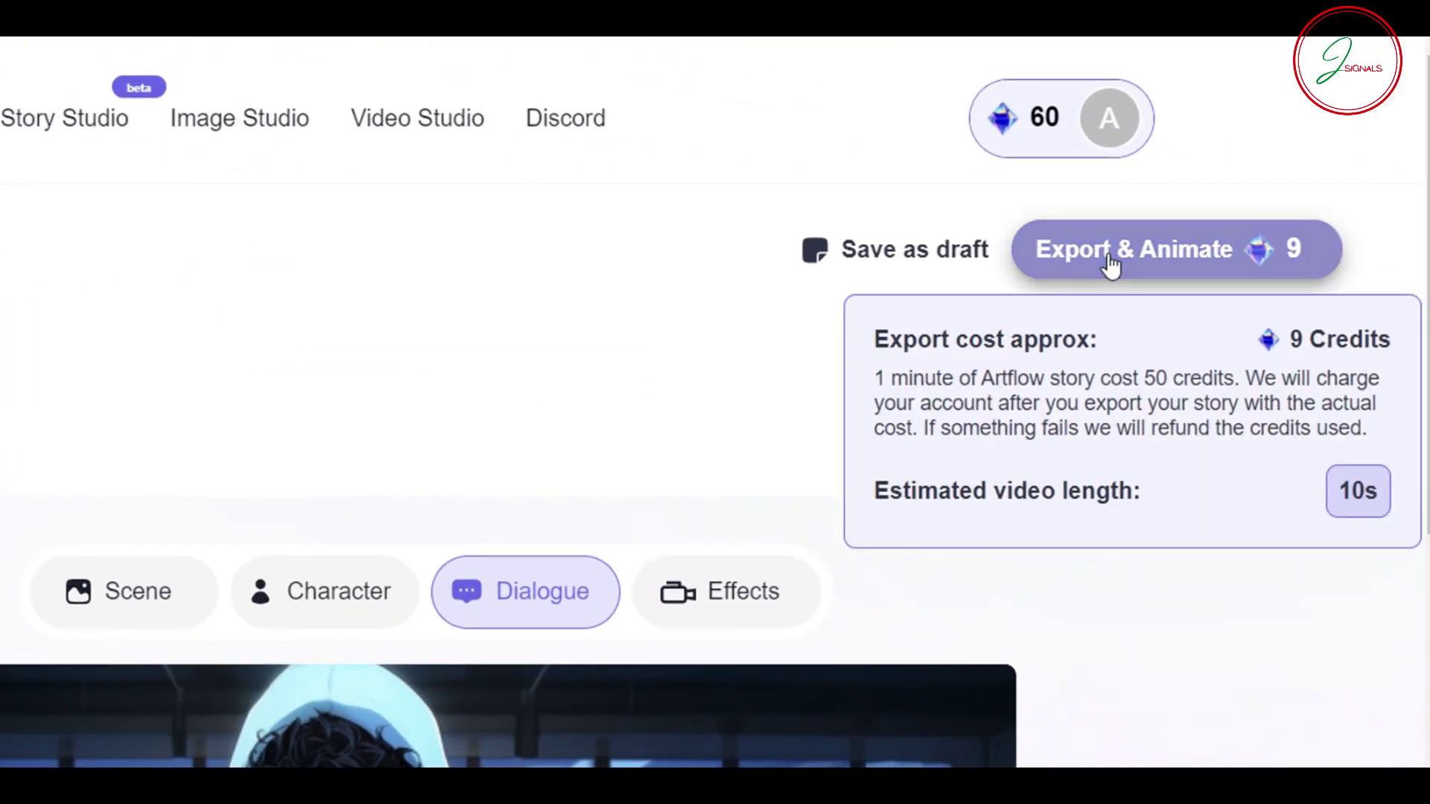
left_click(1110, 262)
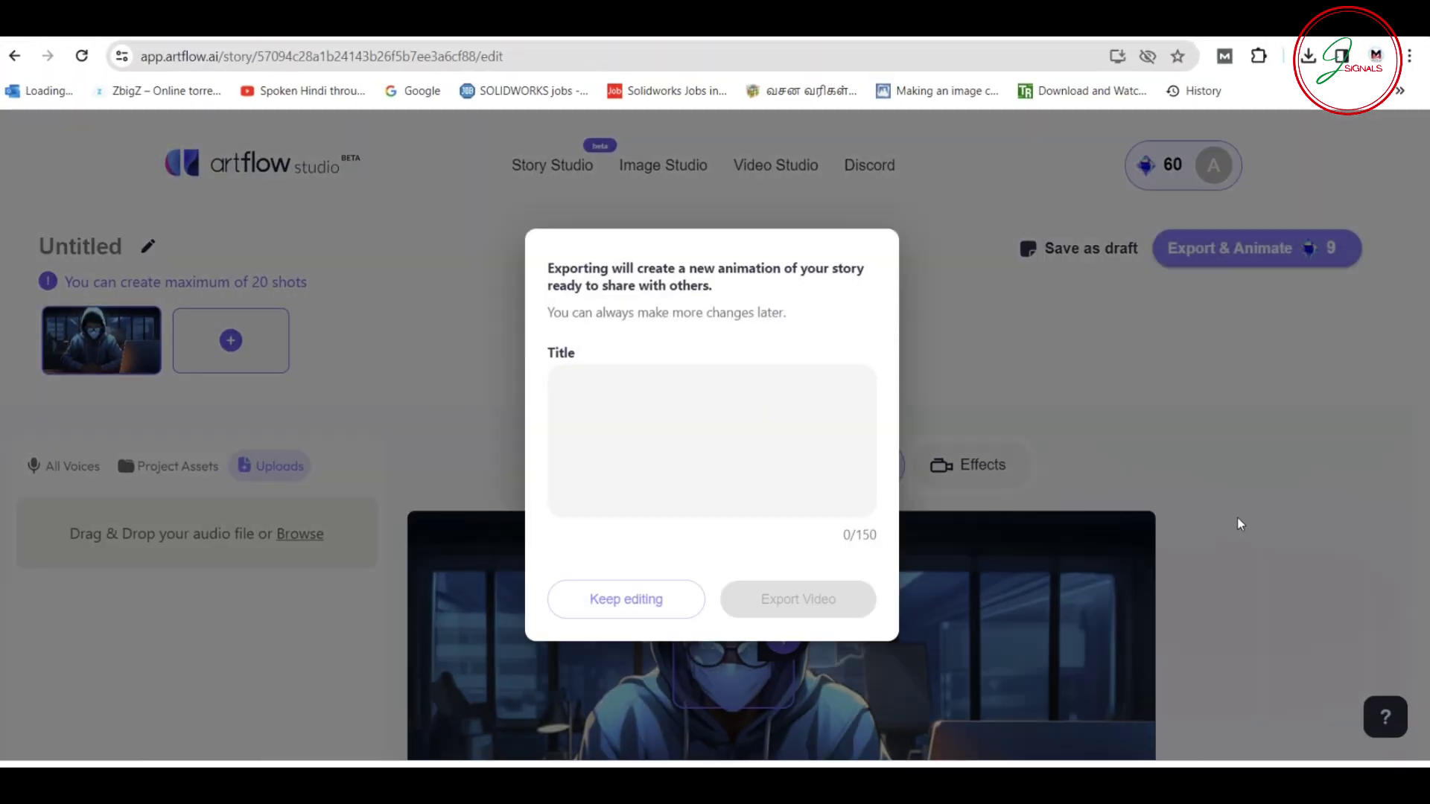
left_click(640, 382)
type("animatedavathar")
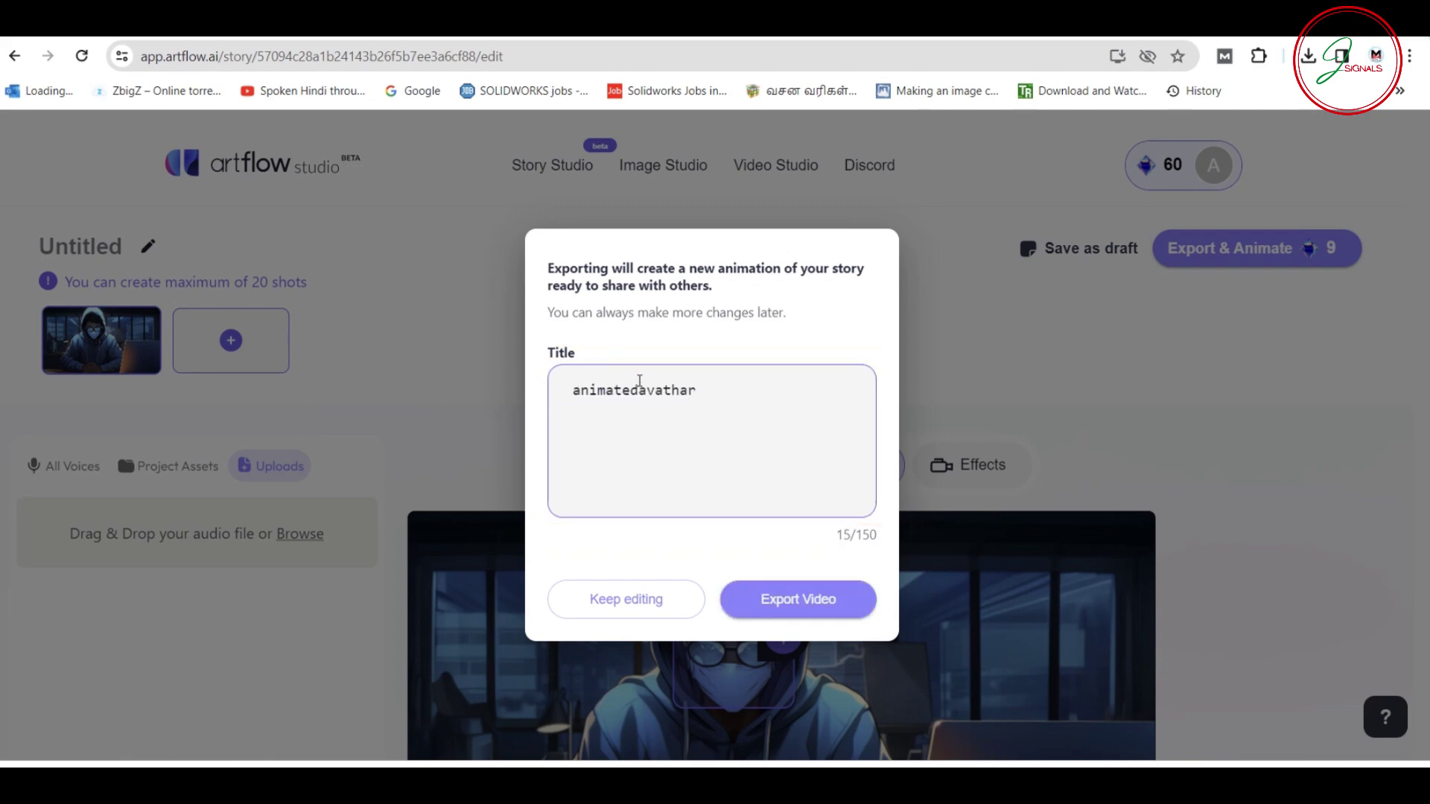
left_click(823, 599)
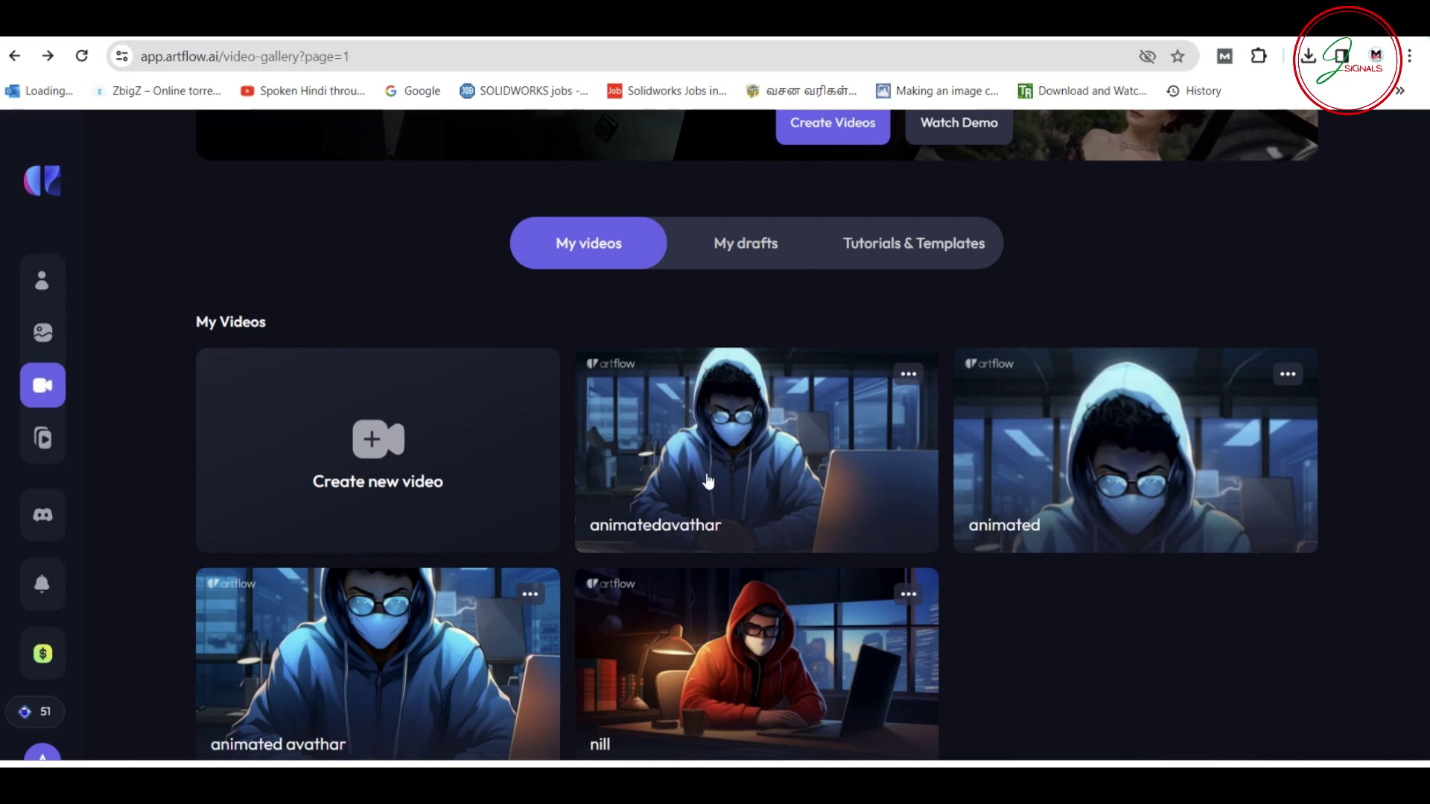
- Download the animatedavathar talking-avatar video as an MP4 without captions
left_click(707, 482)
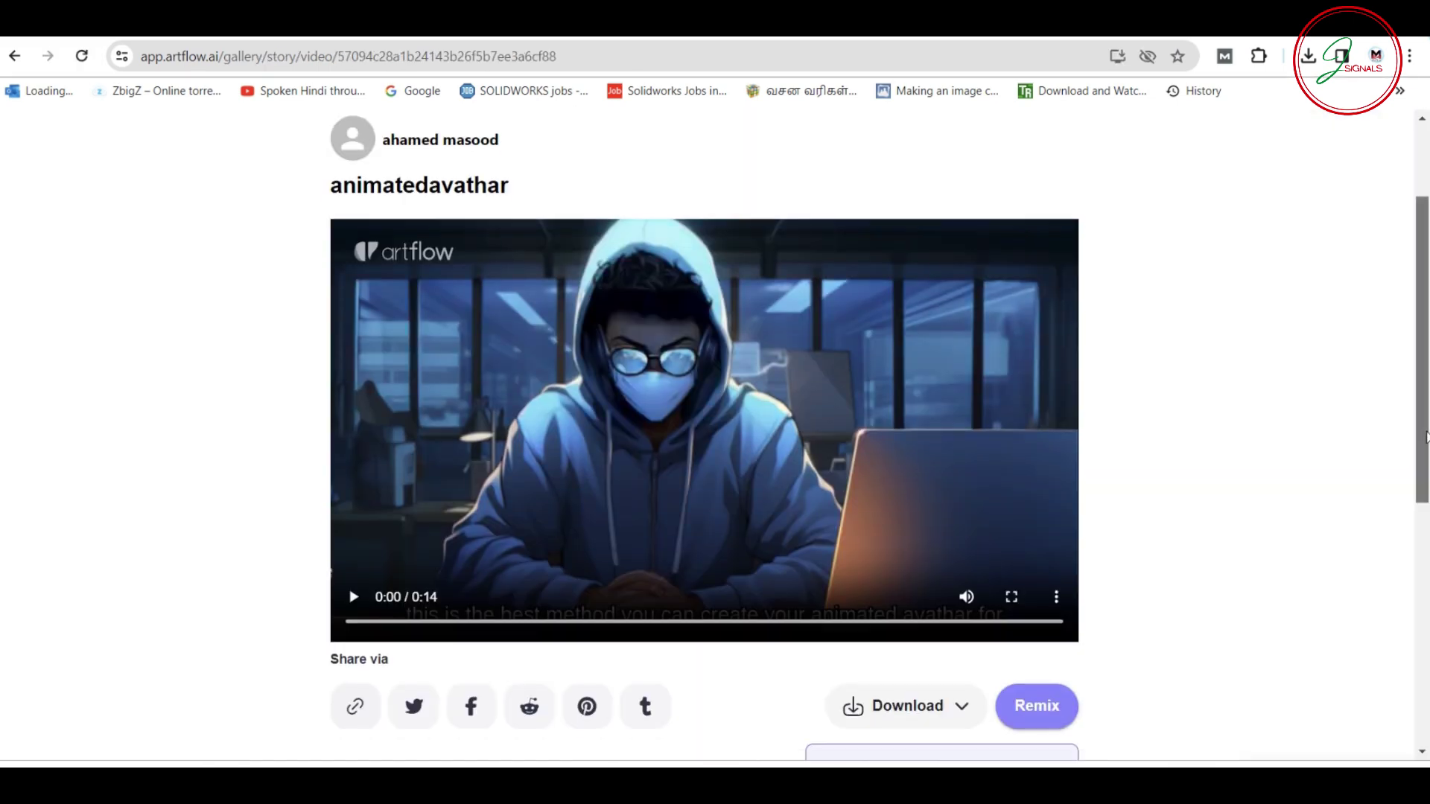
scroll(1209, 642, "down", 1)
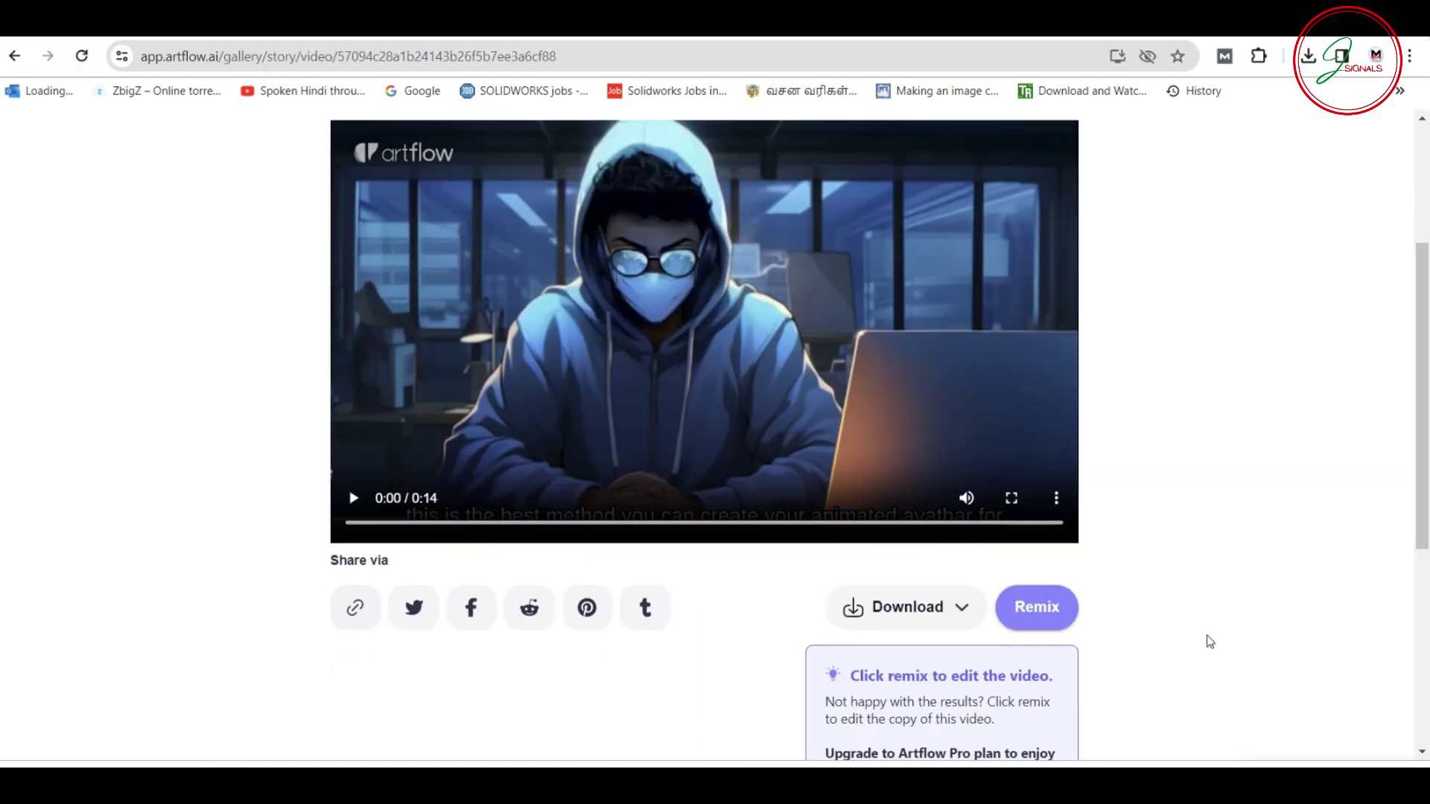
left_click(956, 607)
left_click(931, 663)
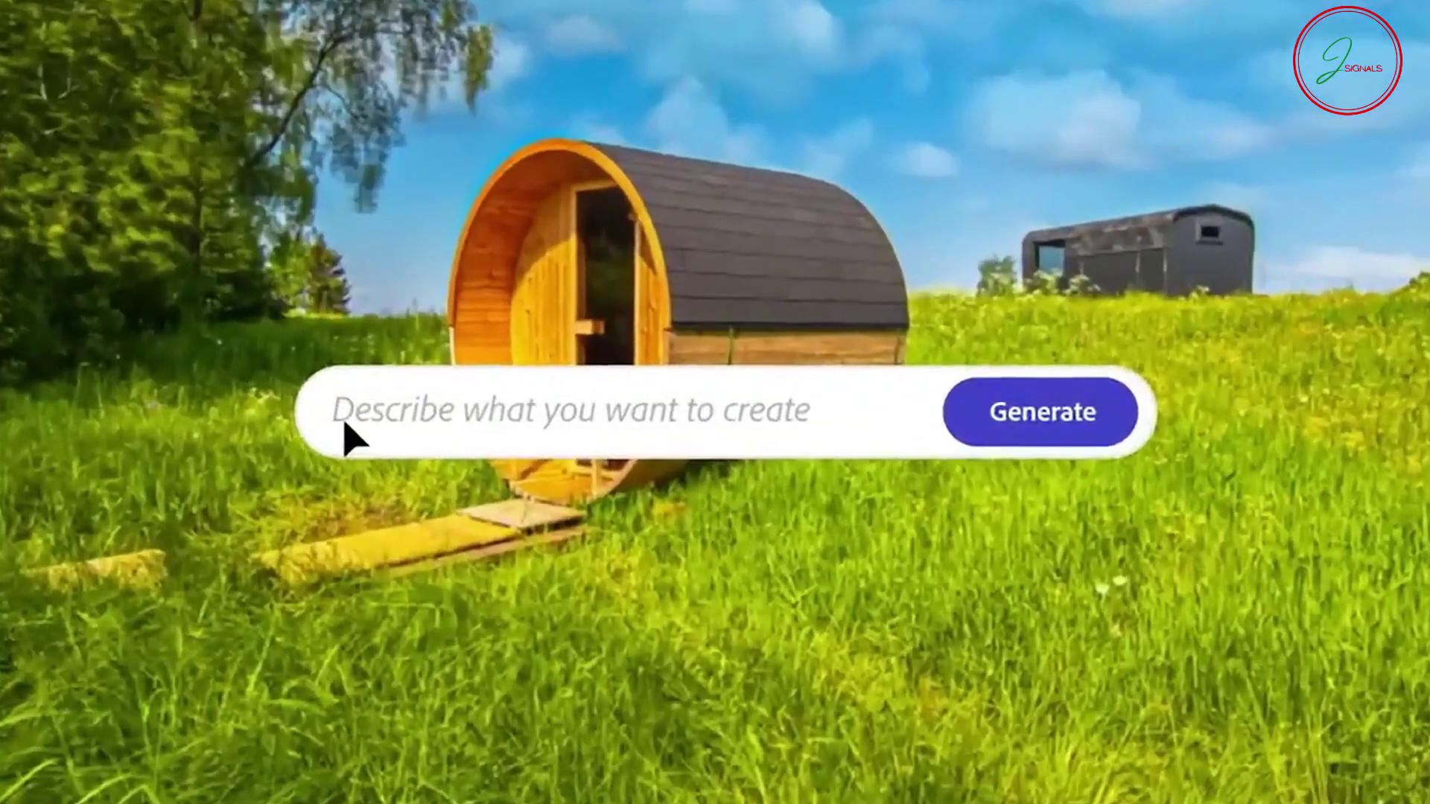
- Go to firefly.adobe.com and reach the Firefly Home page with its text-to-image prompt box
type("change scene to")
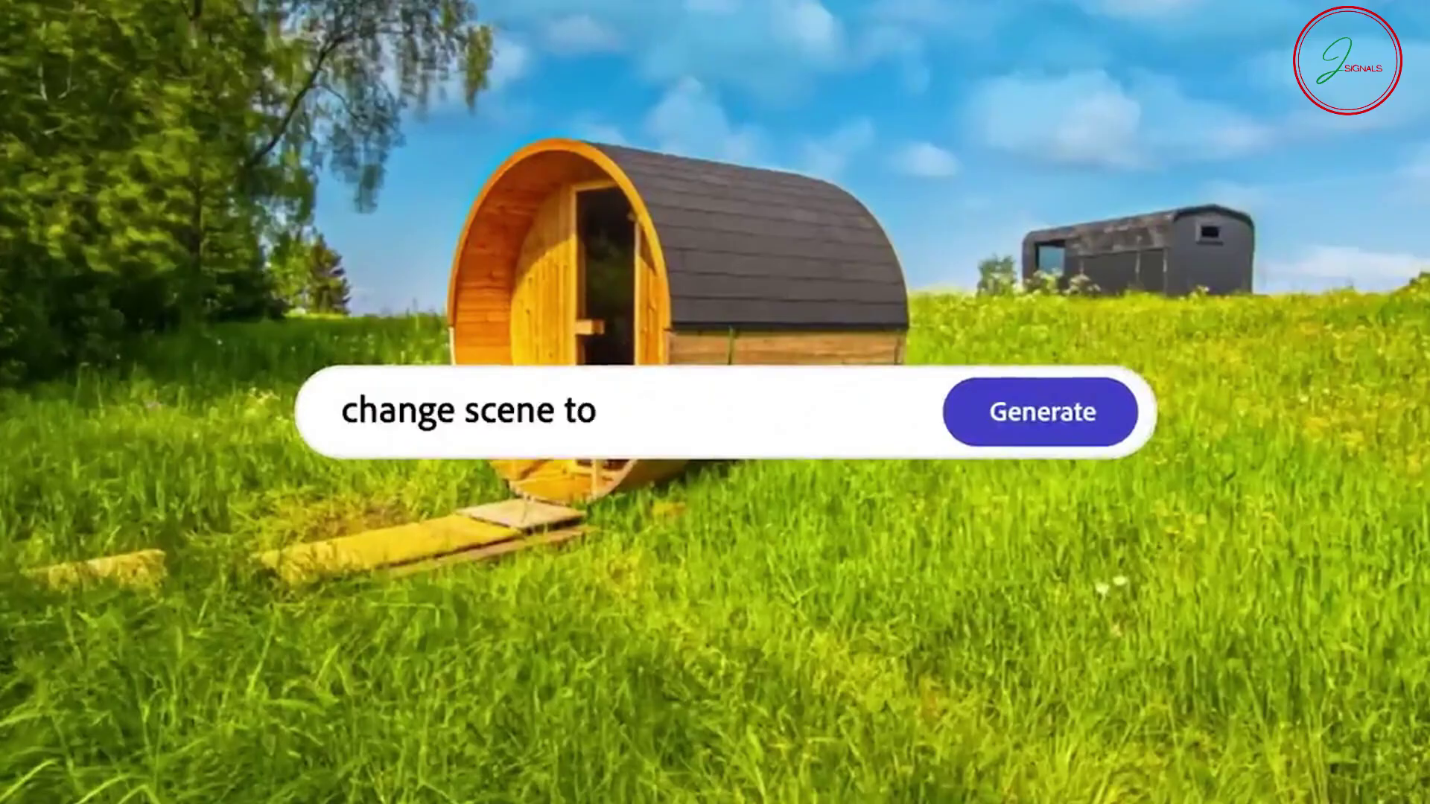
type(" winter day")
left_click(1044, 432)
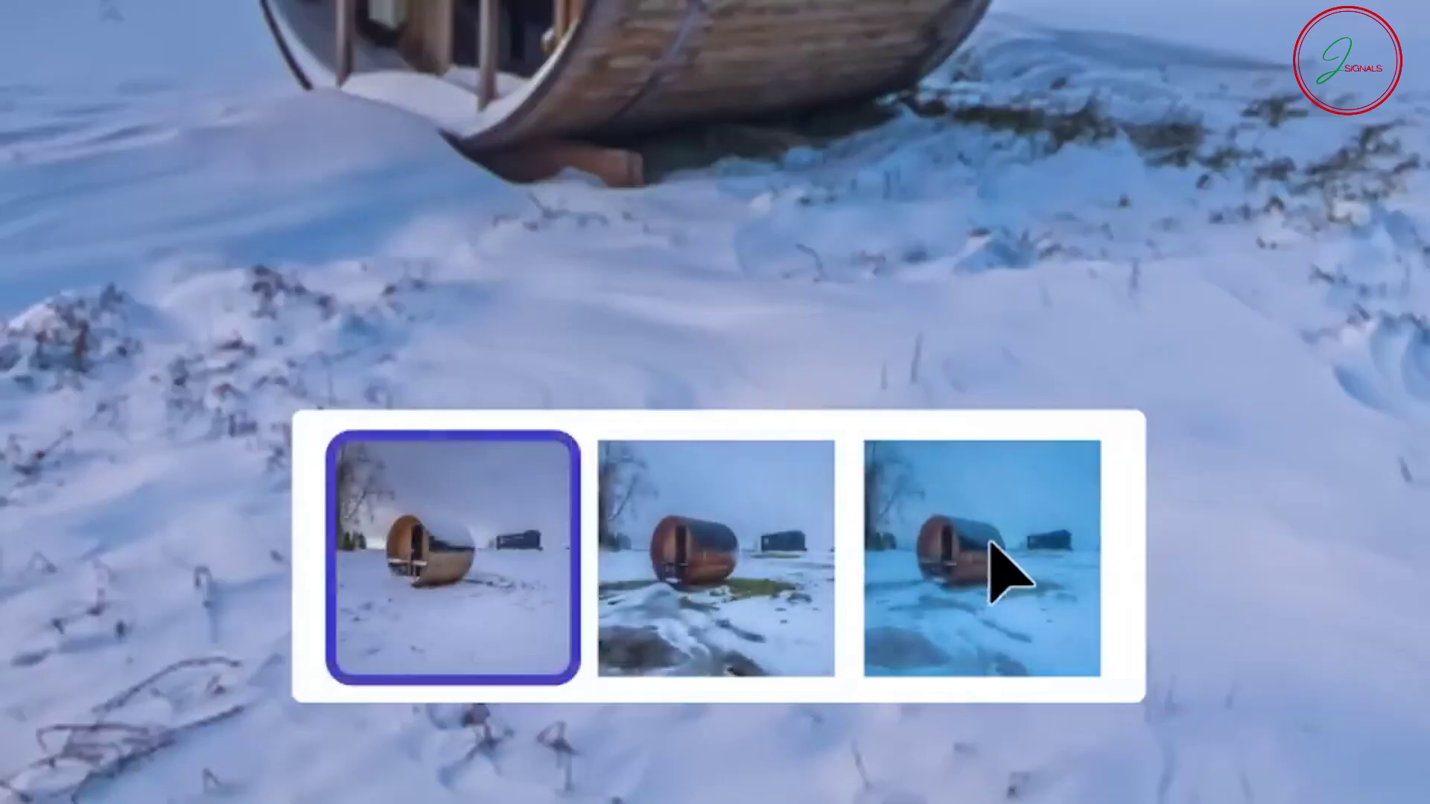
left_click(838, 575)
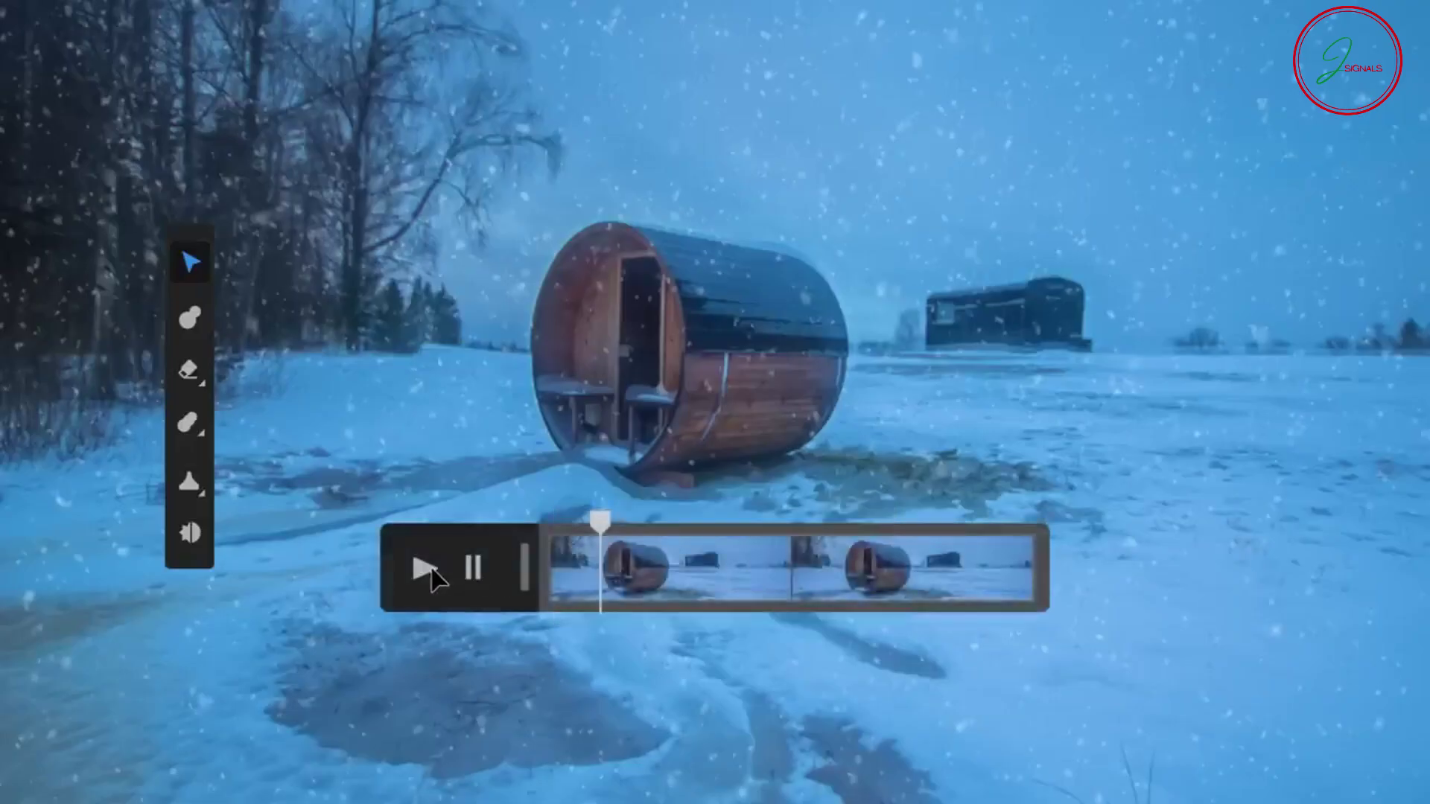
left_click(423, 570)
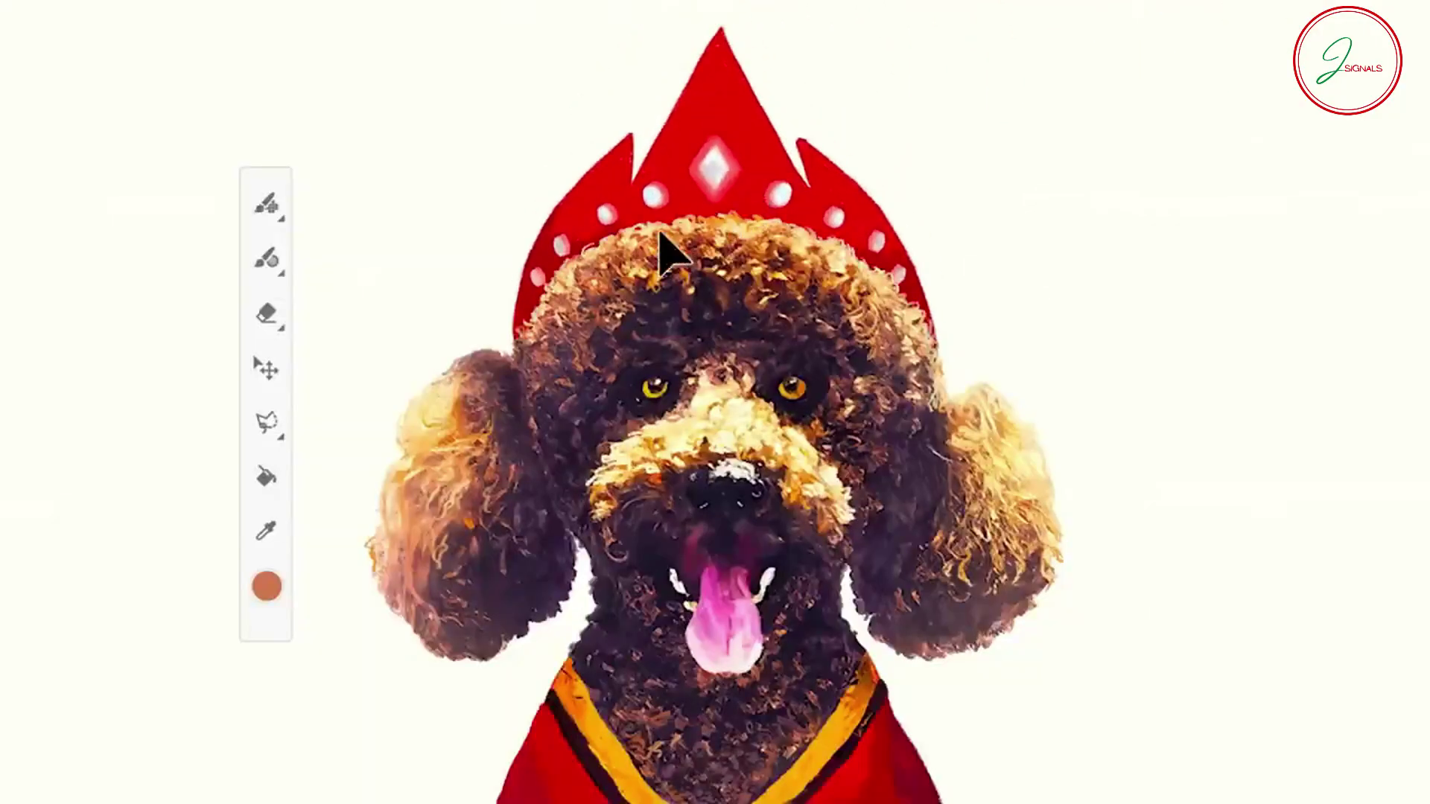
left_click(270, 423)
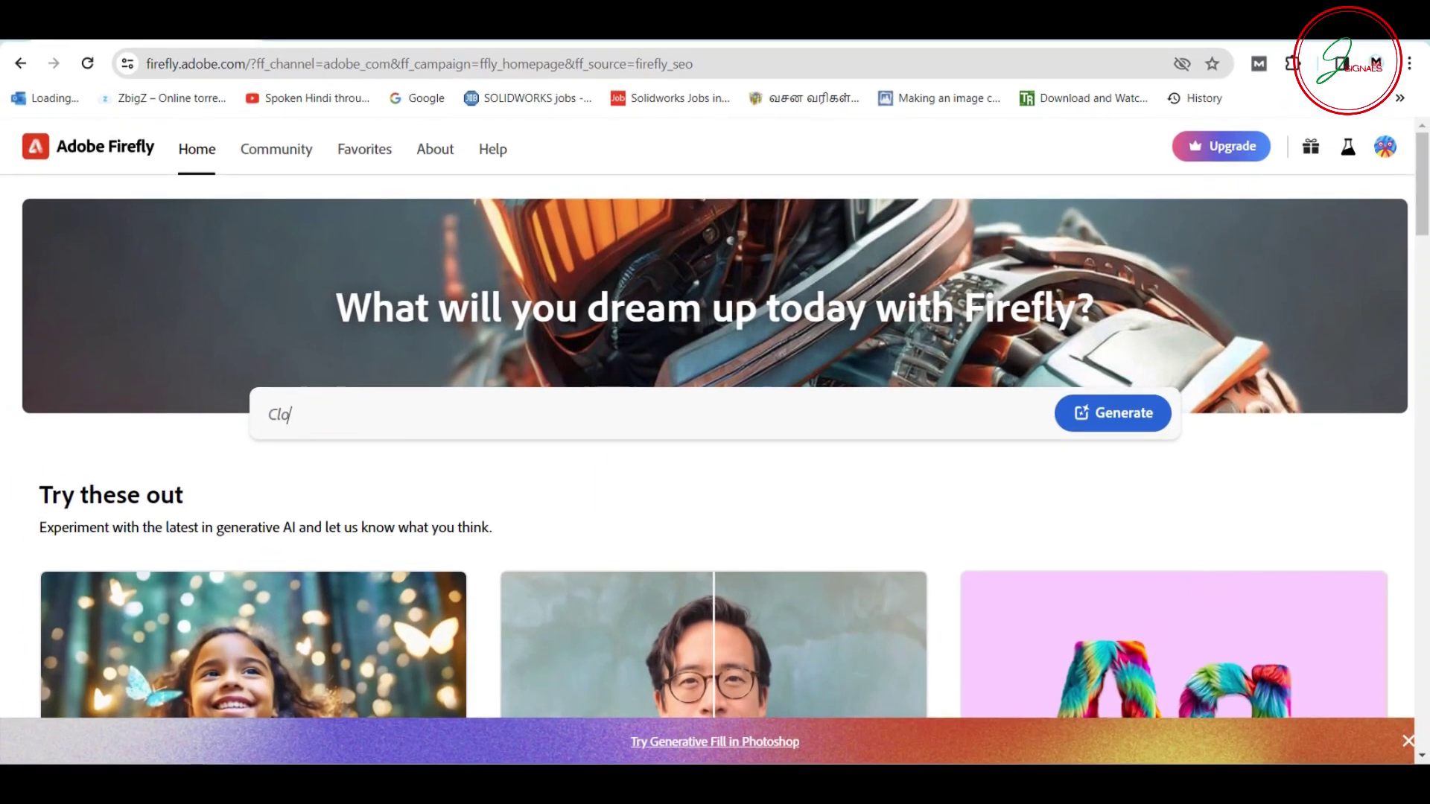
- Upload the masked hooded figure's desk scene image into a new Generative fill project
left_click_drag(1428, 213, 1428, 284)
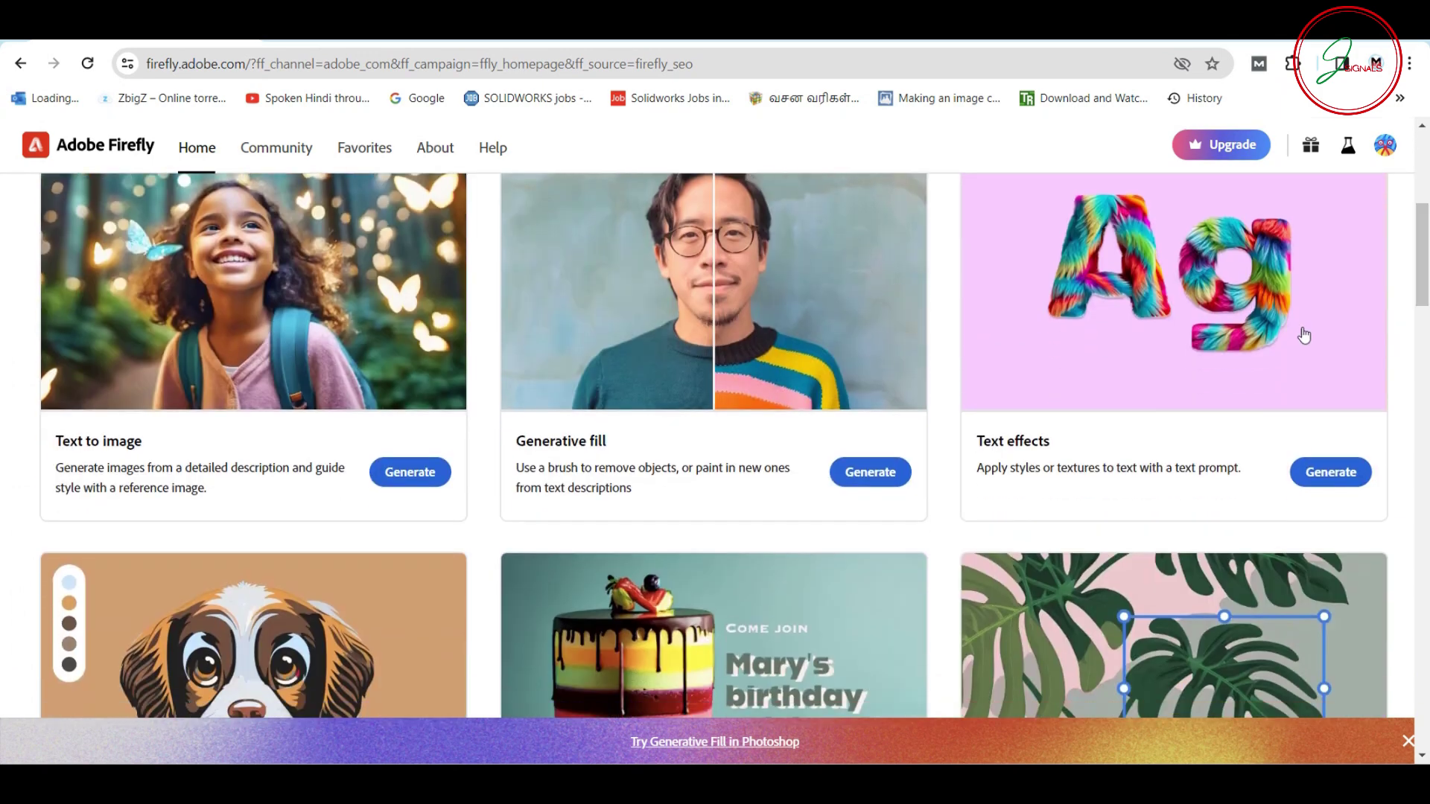
left_click(879, 477)
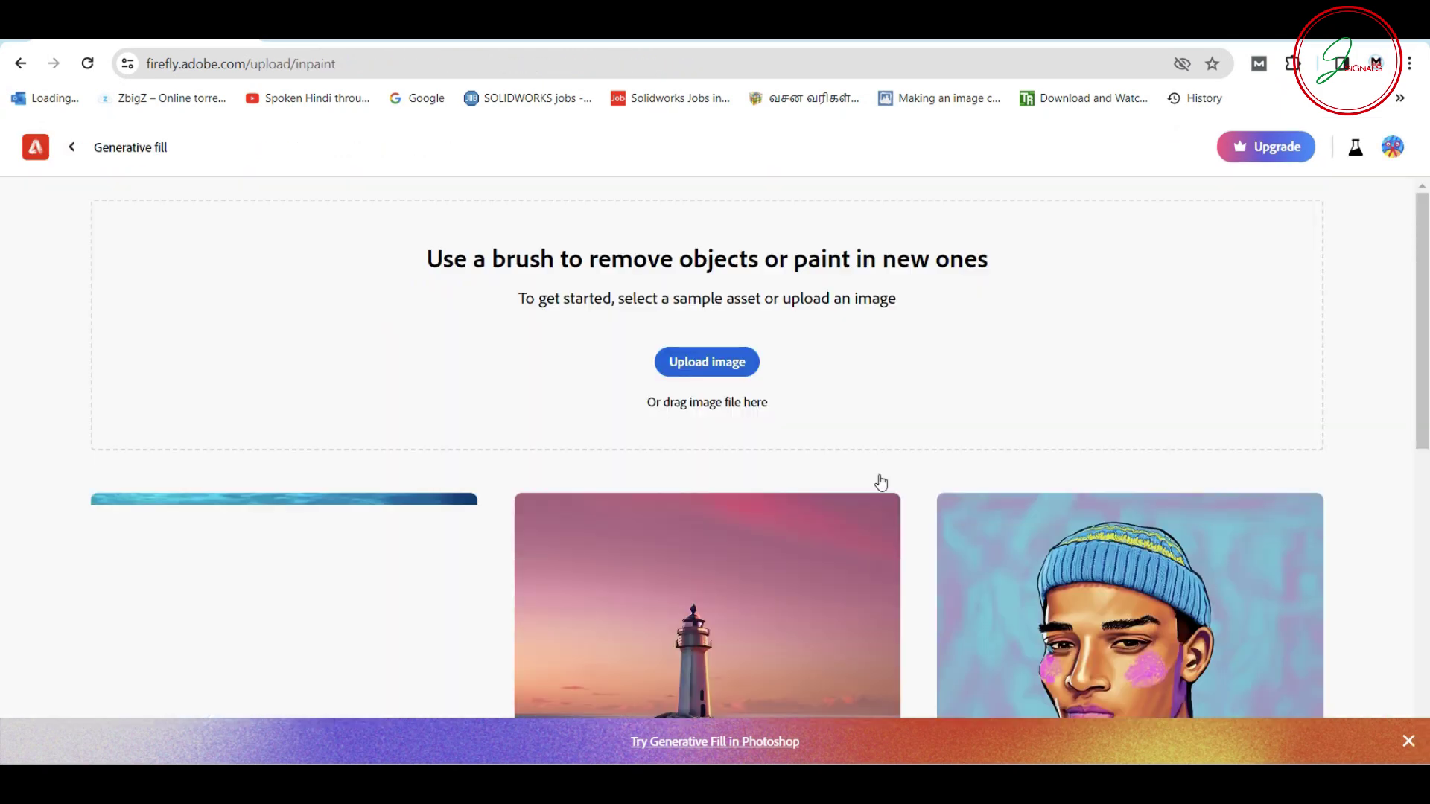
left_click(727, 372)
left_click(456, 186)
left_click(1032, 741)
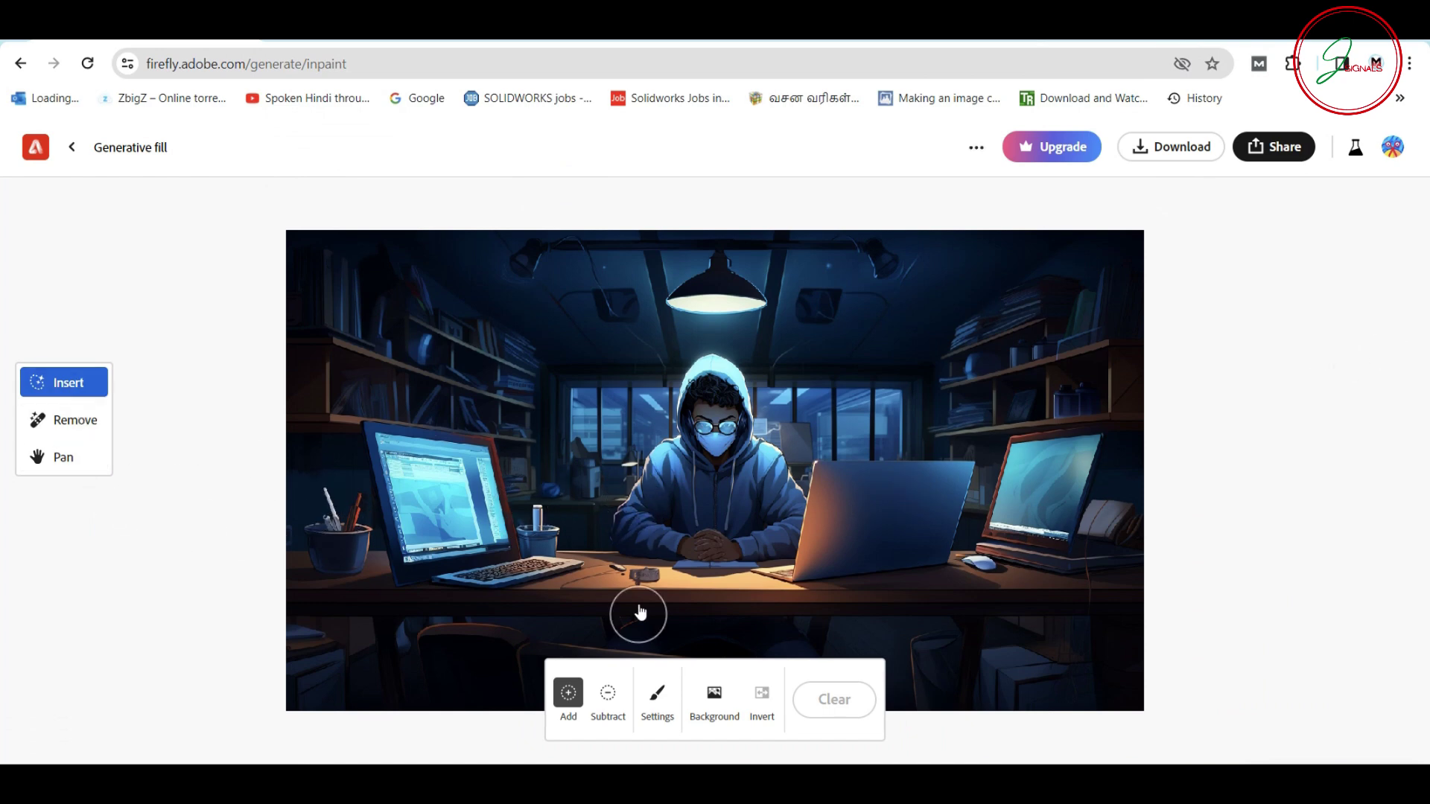
- Mask the upper-right shelf area and generate fill from the prompt 'book shelf'
left_click(948, 351)
mouse_move(951, 411)
left_mouse_down()
mouse_move(1080, 402)
mouse_move(1101, 339)
mouse_move(1091, 316)
mouse_move(960, 332)
mouse_move(983, 373)
mouse_move(1069, 359)
left_mouse_up()
left_click(431, 710)
type("book")
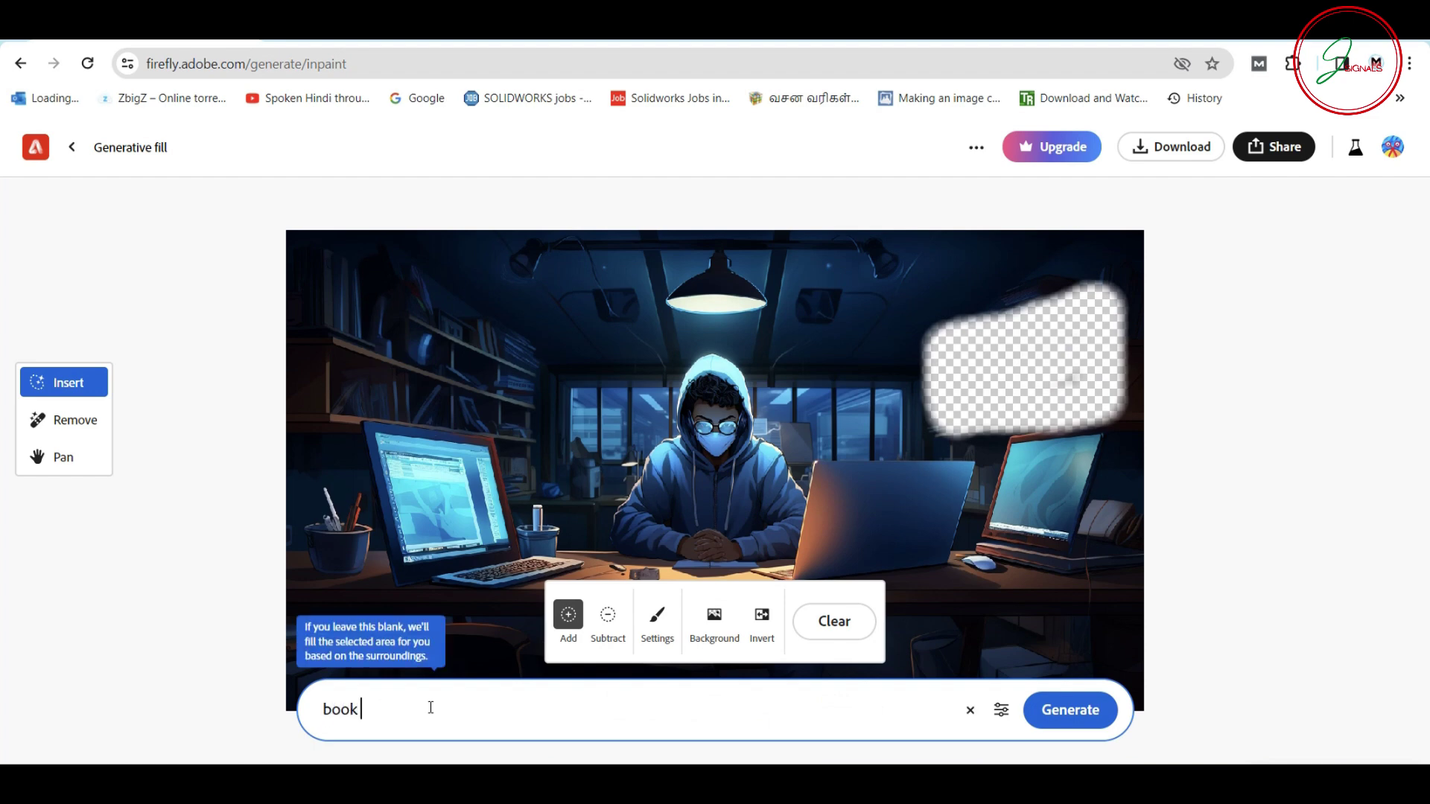
type(" shelf")
key("Return")
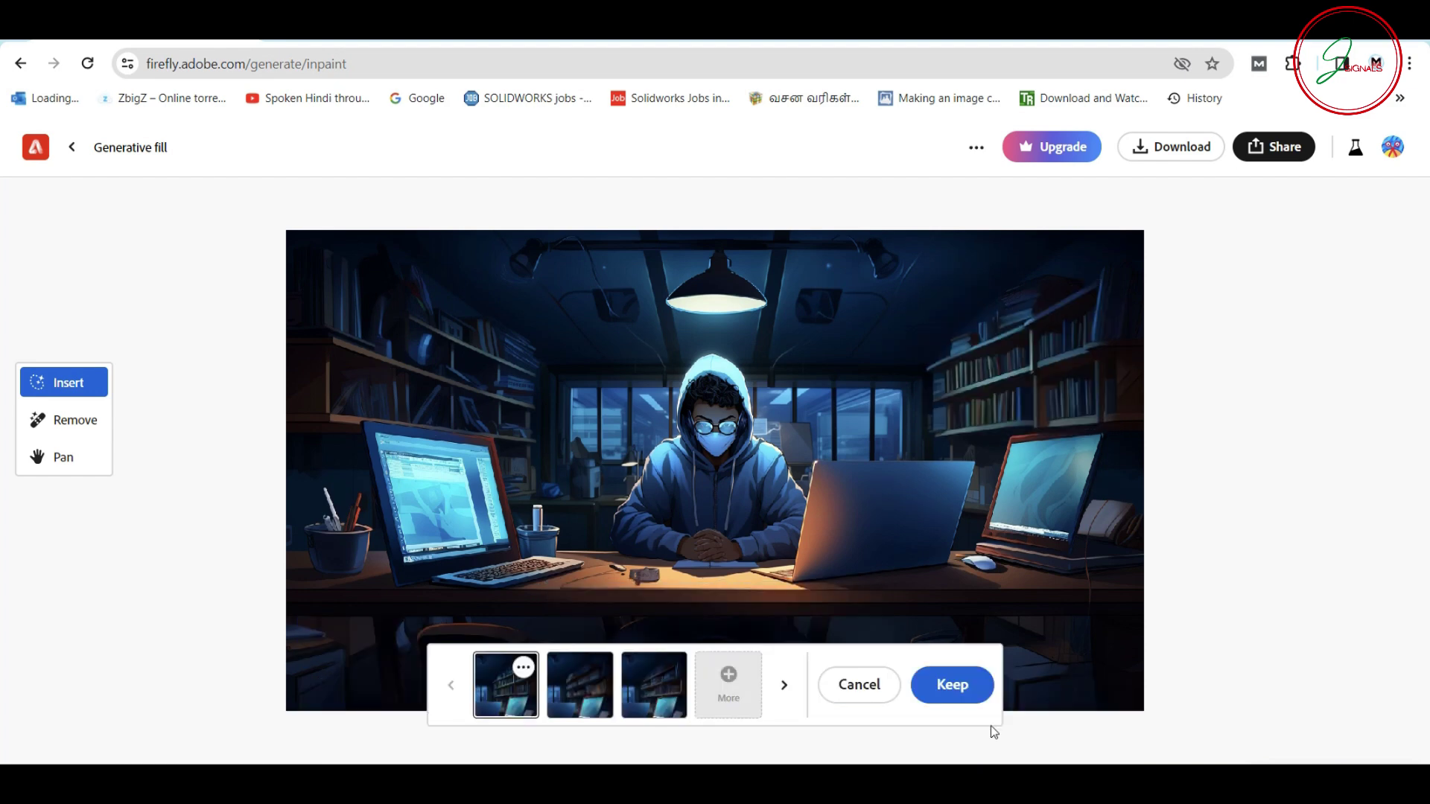
- Compare the generated bookshelf variations and keep the first one
left_click(789, 709)
left_click(788, 709)
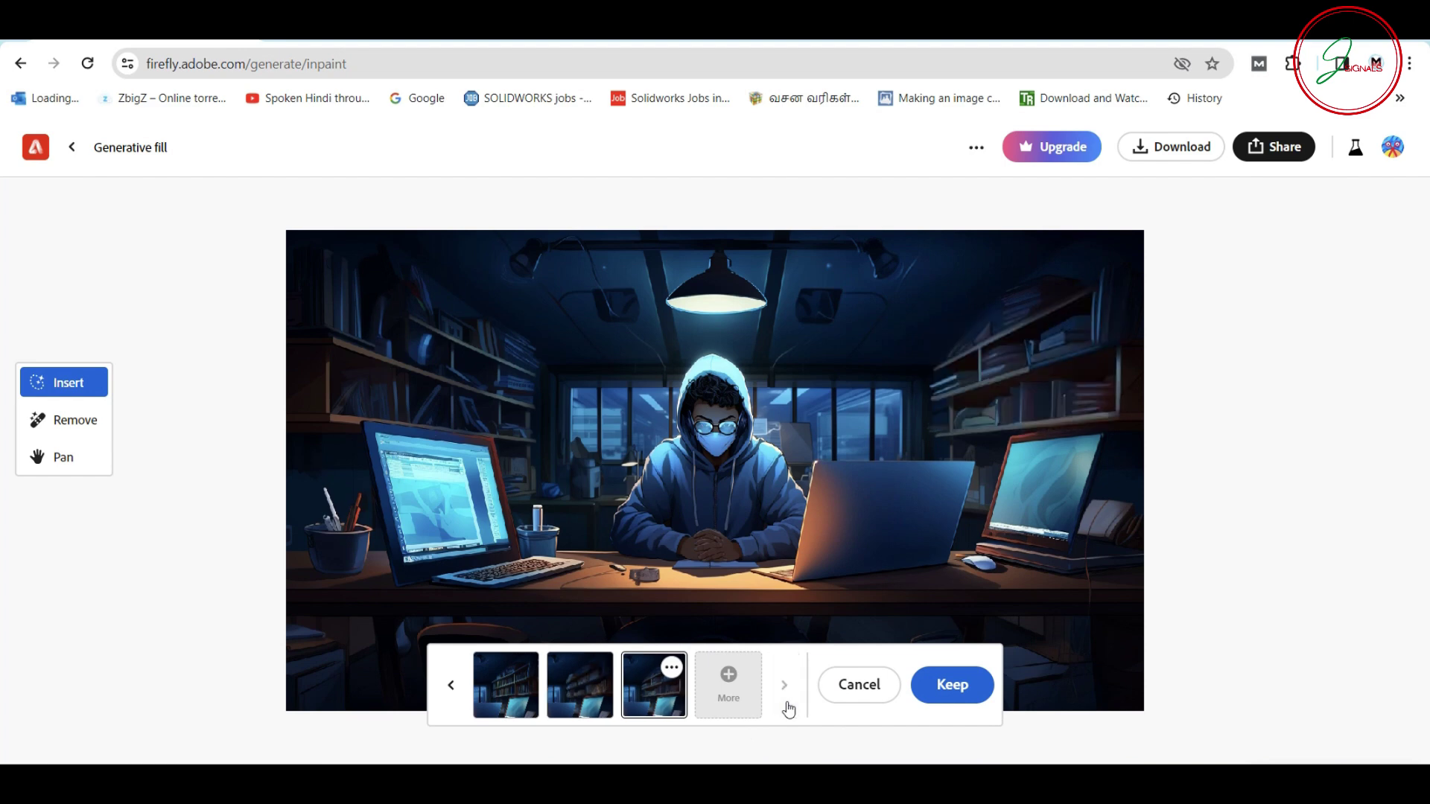
left_click(449, 686)
left_click(449, 686)
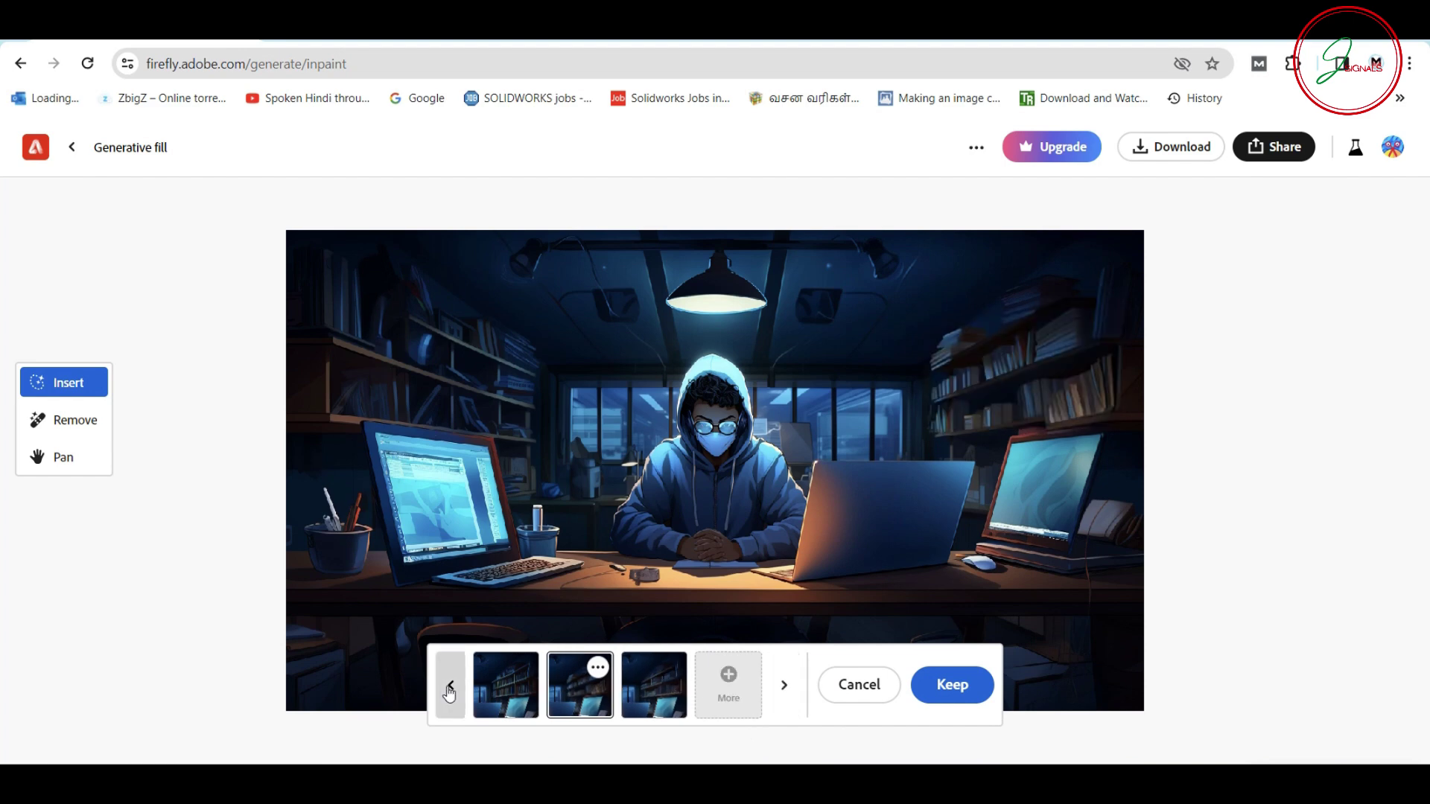
left_click(961, 684)
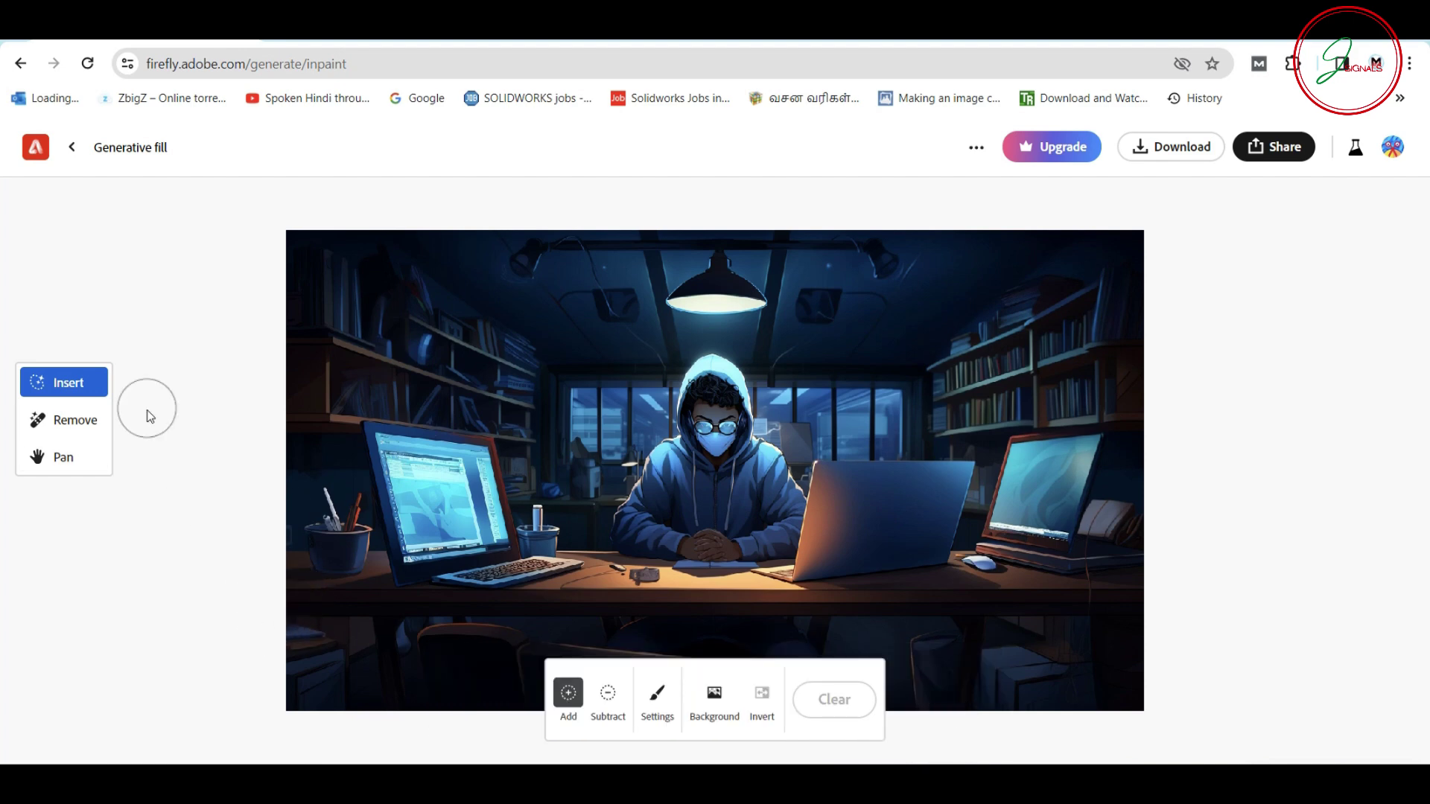
- Mask the right edge strip, generate 'blured leaves' there, and keep the result
left_click_drag(1144, 273, 1116, 375)
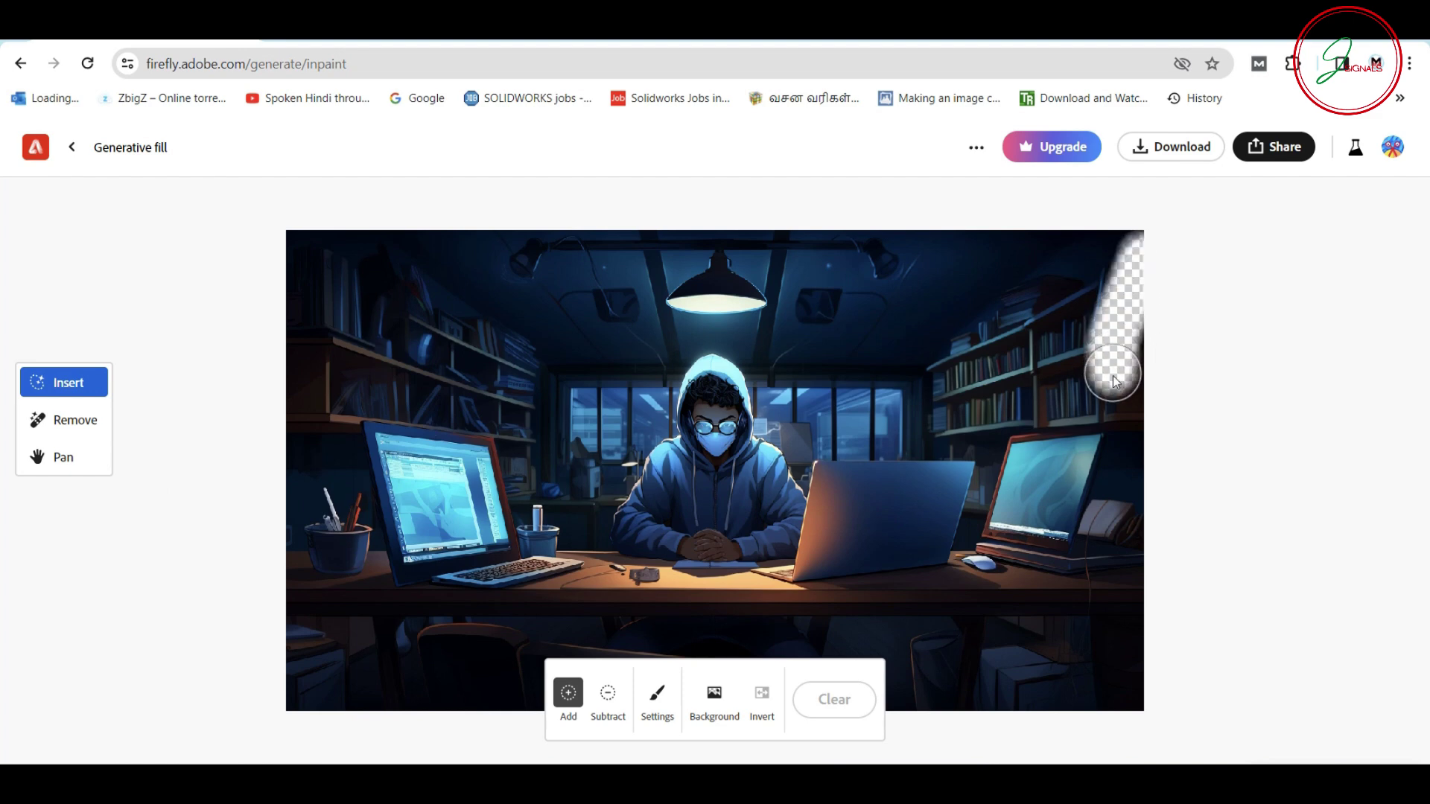
mouse_move(1114, 509)
left_mouse_down()
mouse_move(1125, 586)
mouse_move(1146, 571)
mouse_move(1156, 313)
left_mouse_up()
left_click(469, 721)
type("blured leaves")
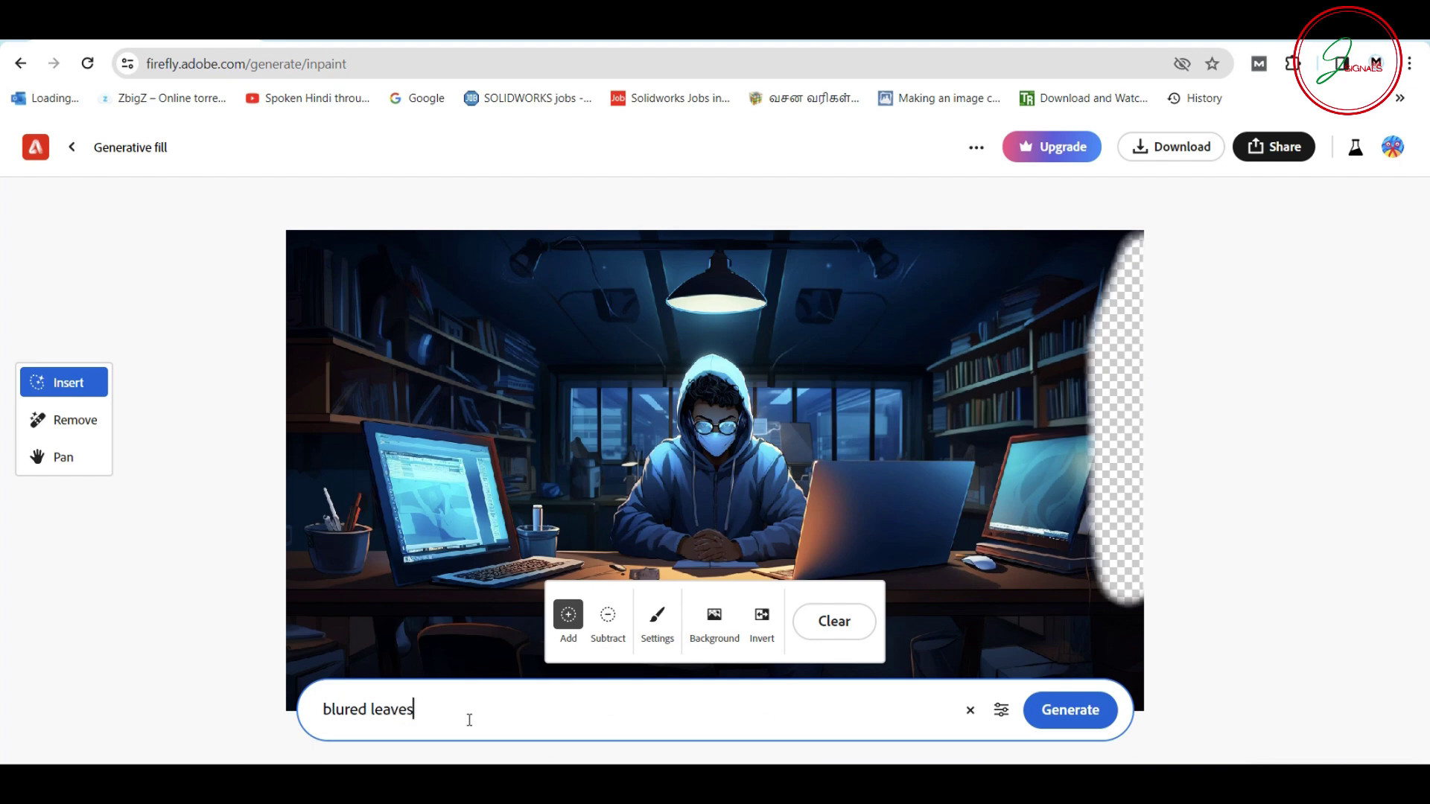
key("Return")
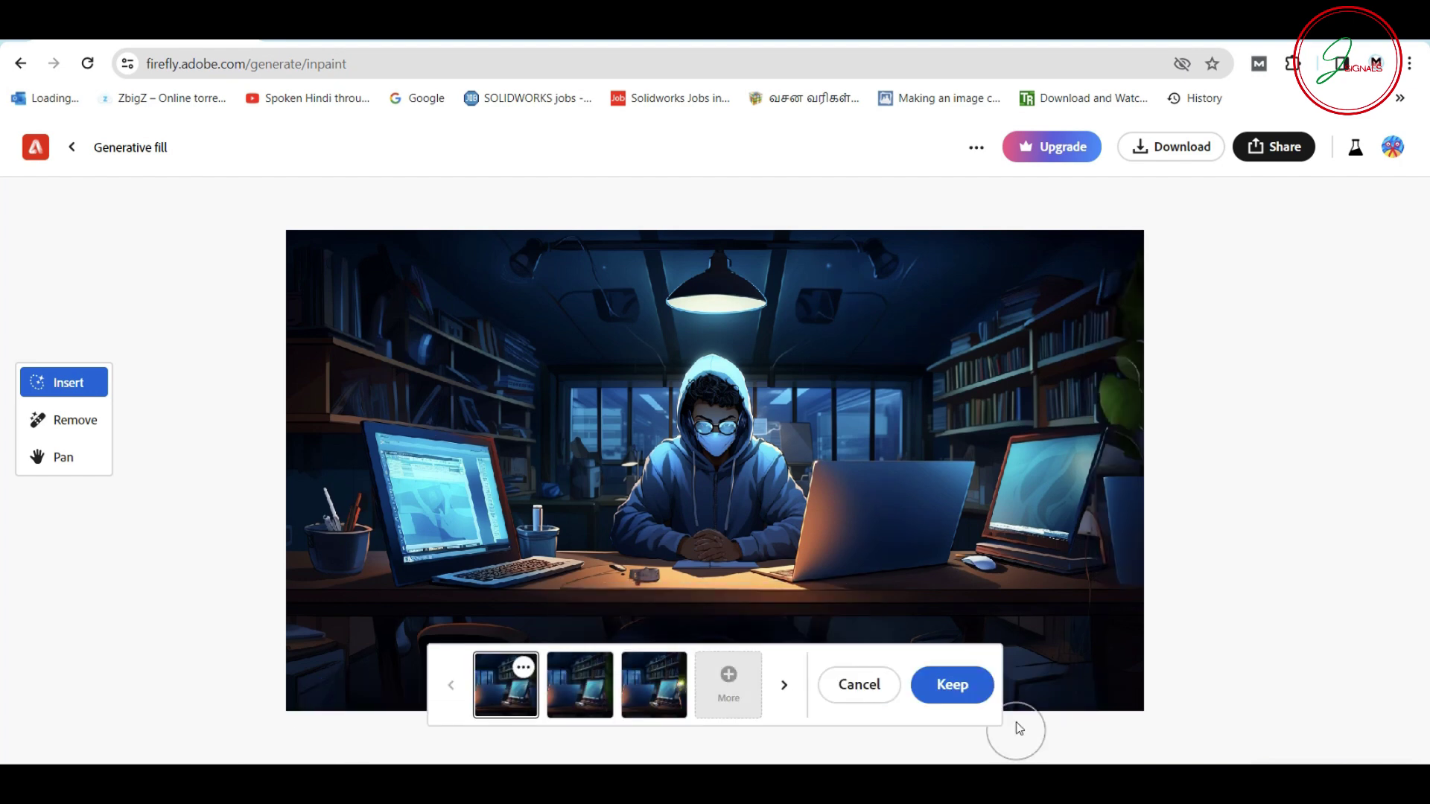
left_click(973, 694)
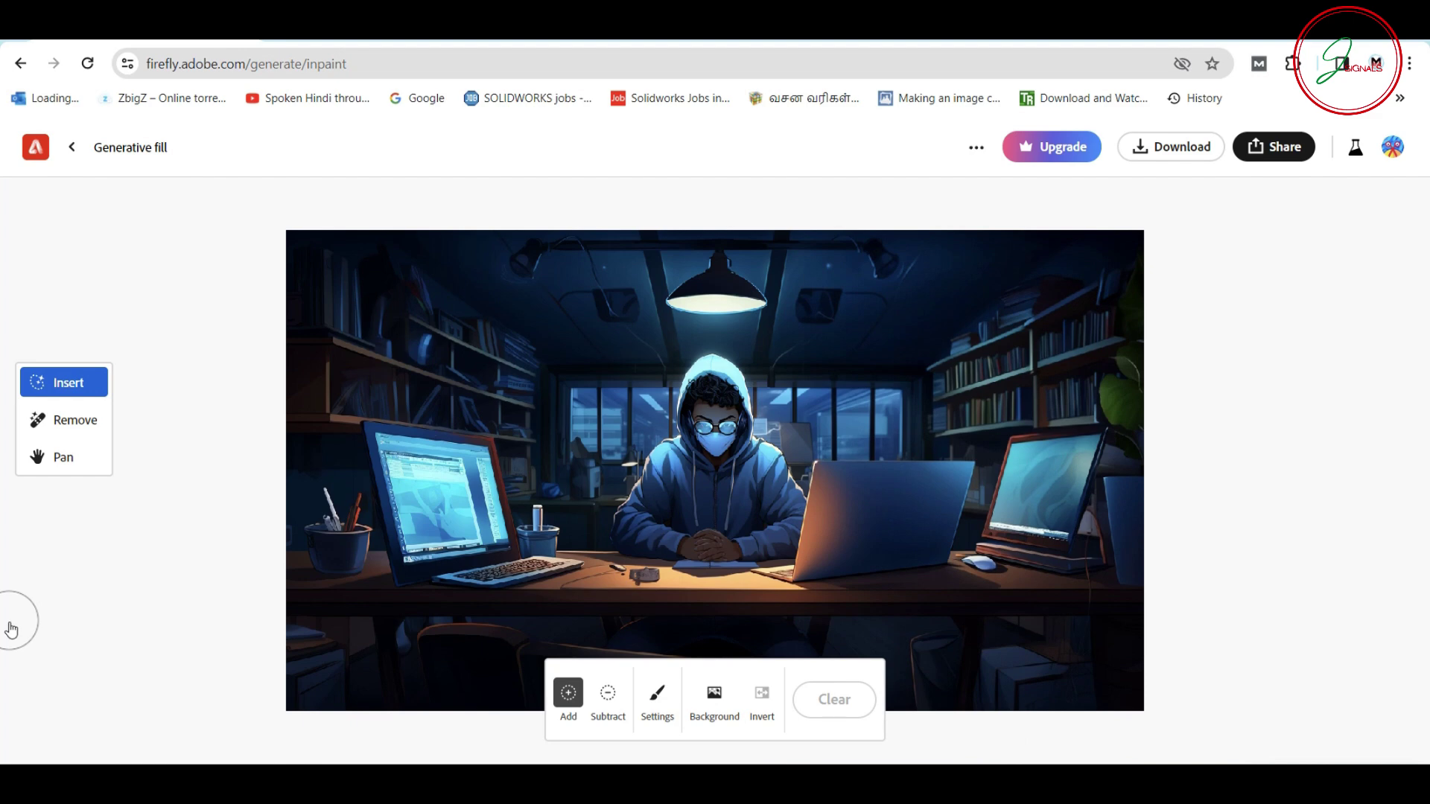
left_click(52, 420)
mouse_move(358, 572)
left_mouse_down()
mouse_move(346, 499)
mouse_move(328, 501)
mouse_move(324, 578)
left_mouse_up()
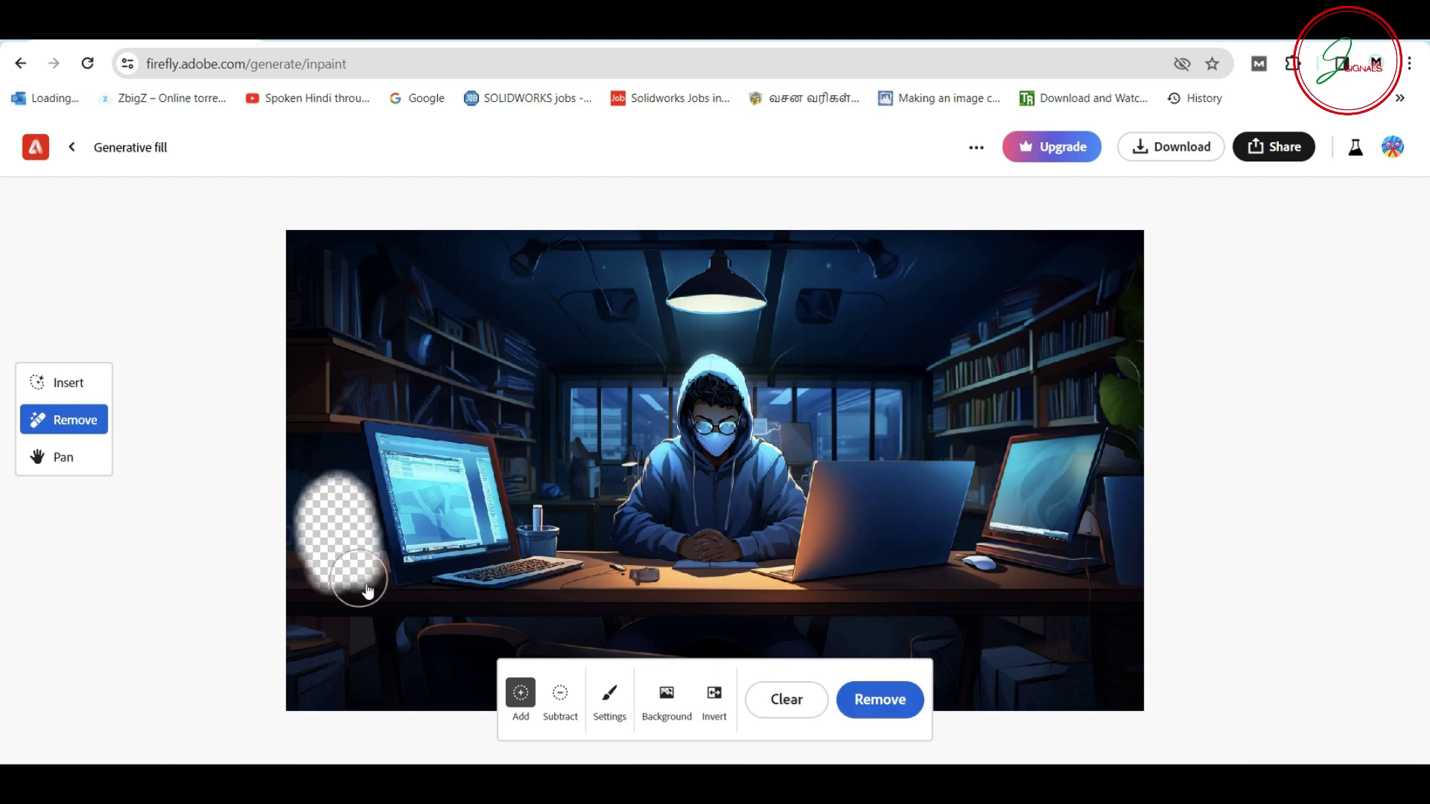
left_click(866, 710)
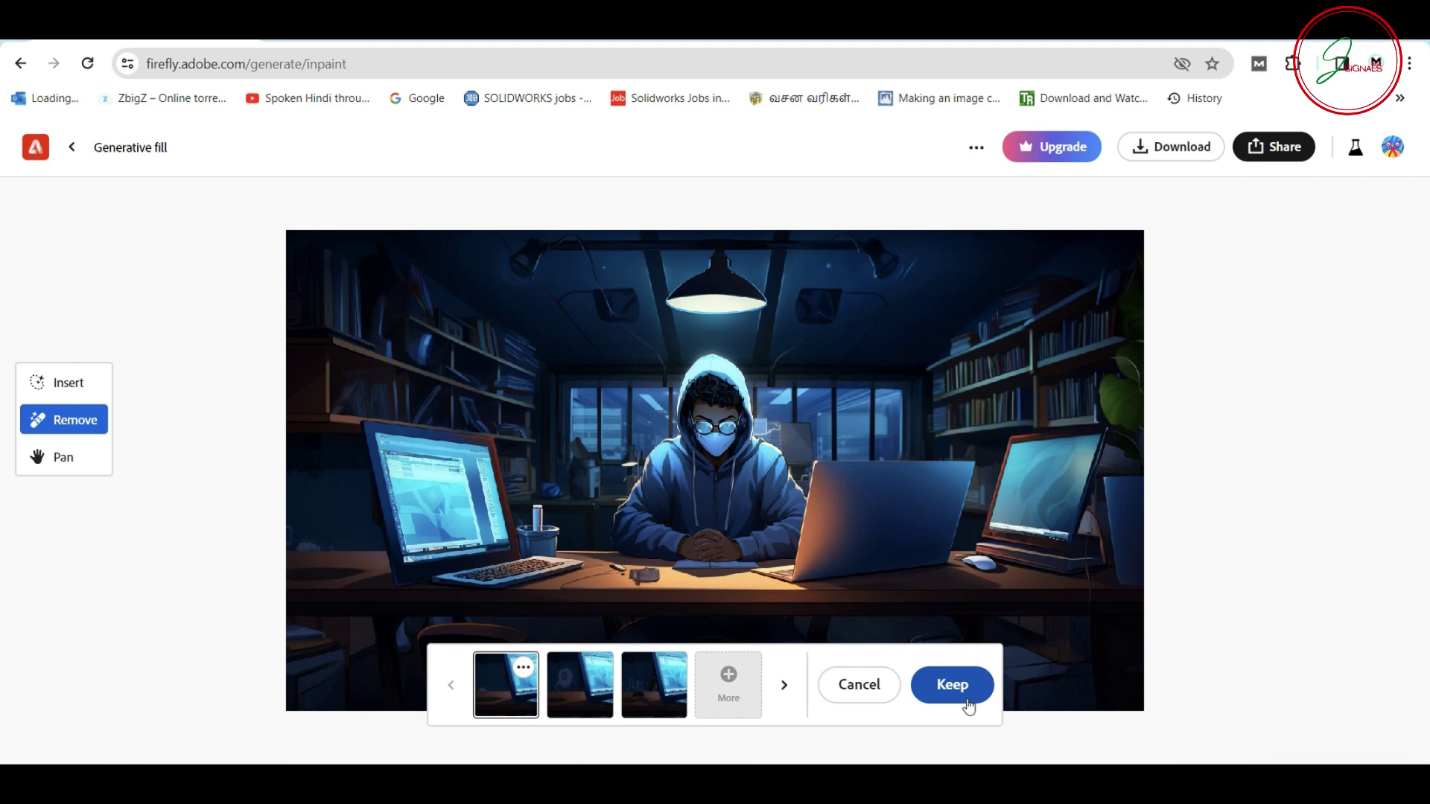
left_click(952, 685)
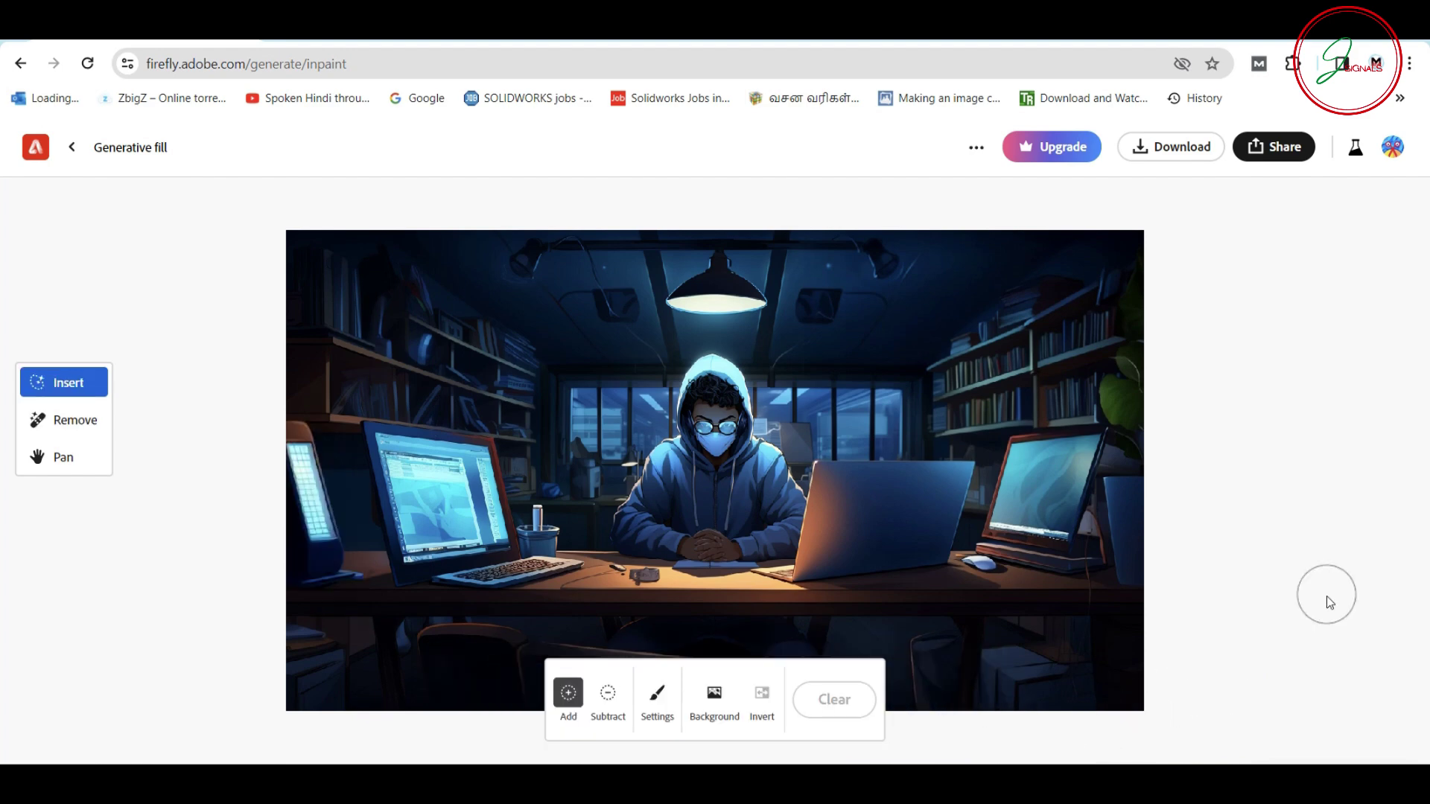
left_click(1198, 153)
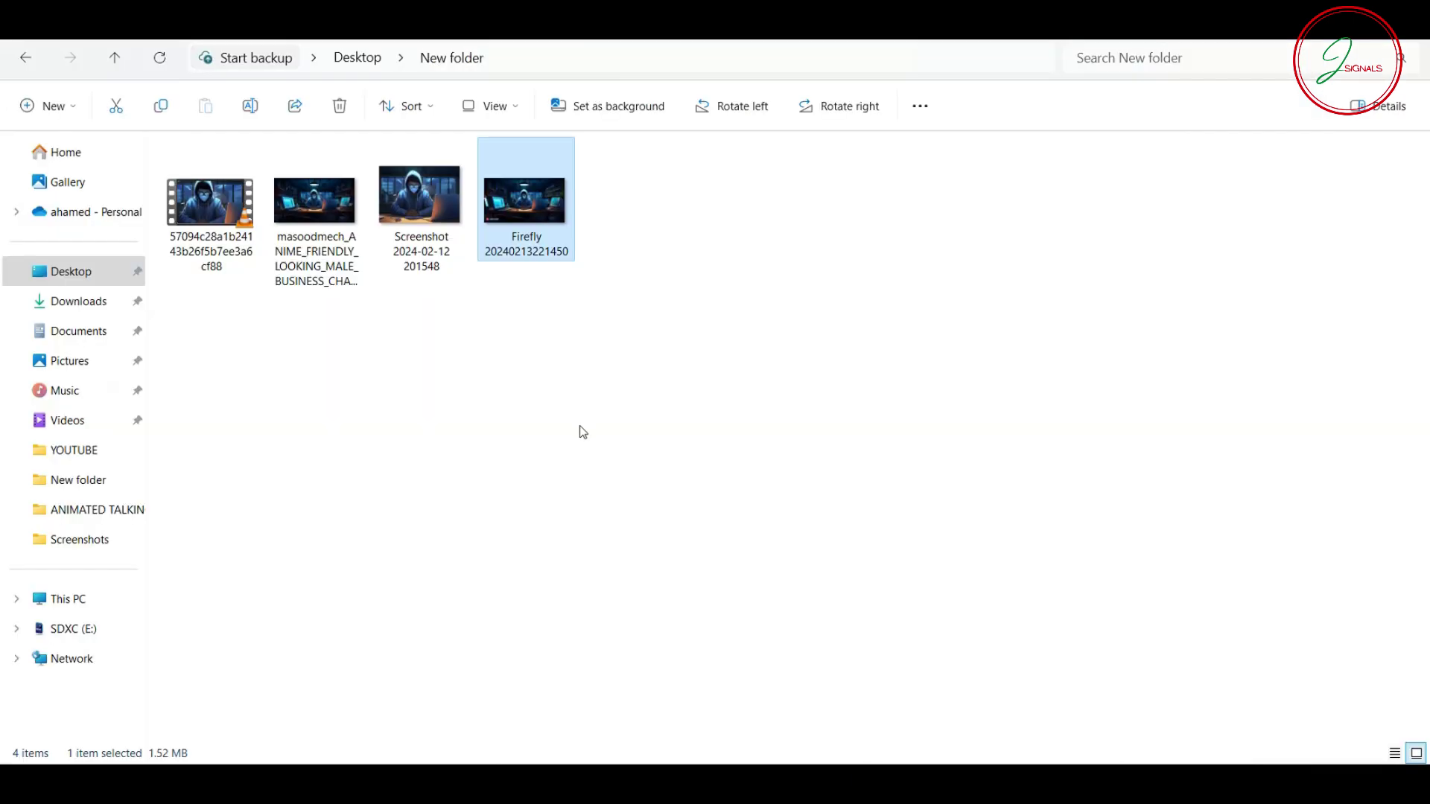
left_click(582, 432)
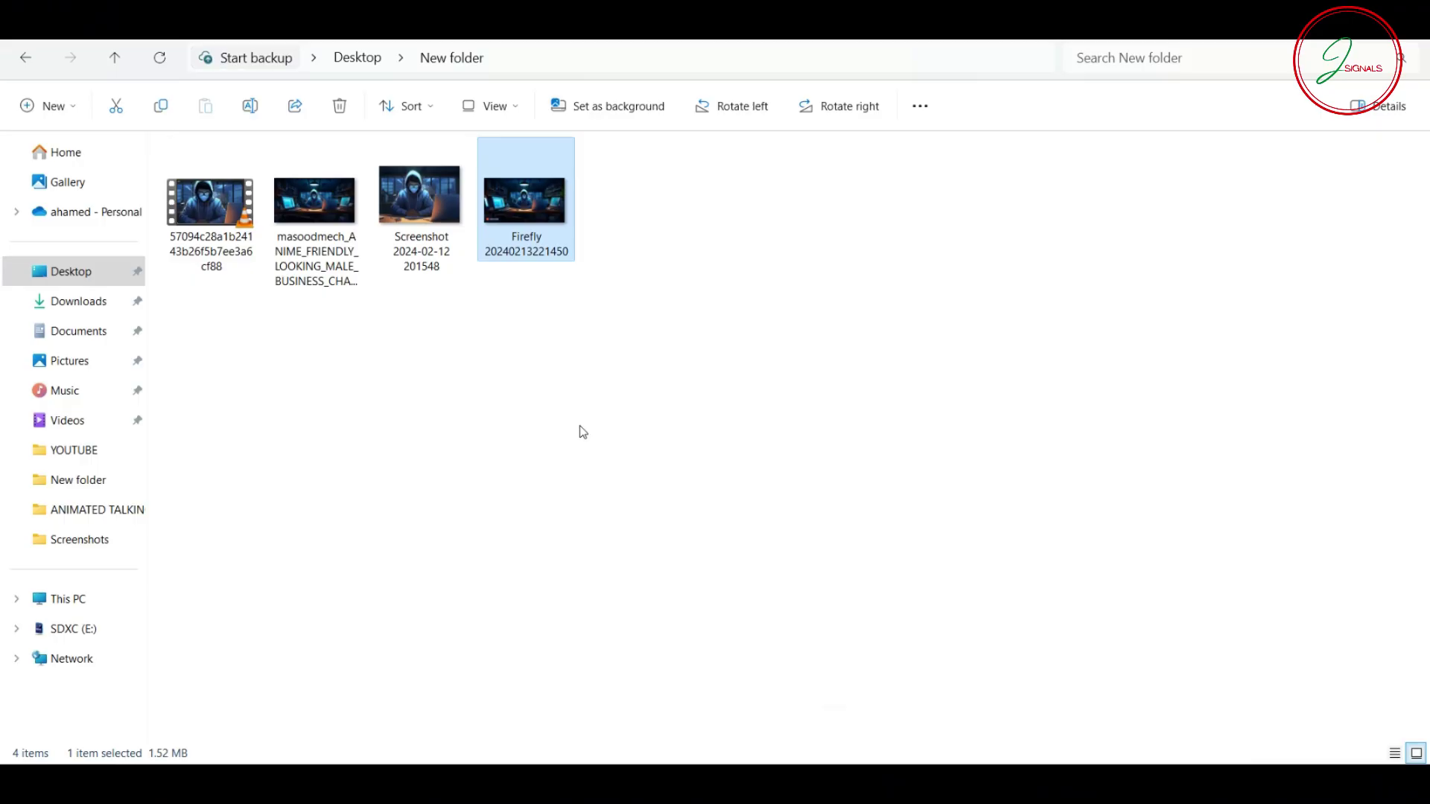
- Scroll Clipdrop's home page down to its tools and open the Cleanup tool
left_click(580, 427)
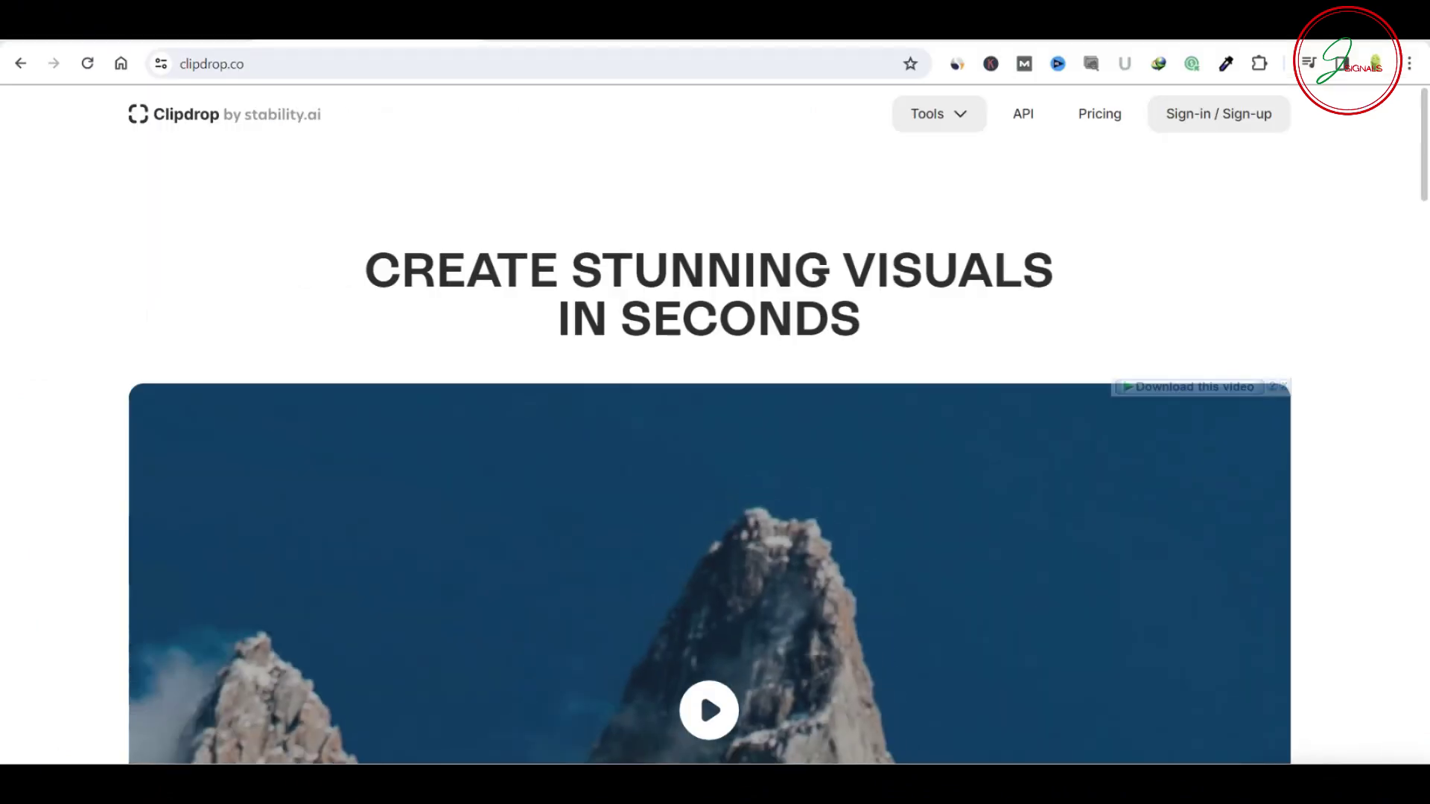
scroll(708, 447, "down", 10)
scroll(708, 447, "down", 4)
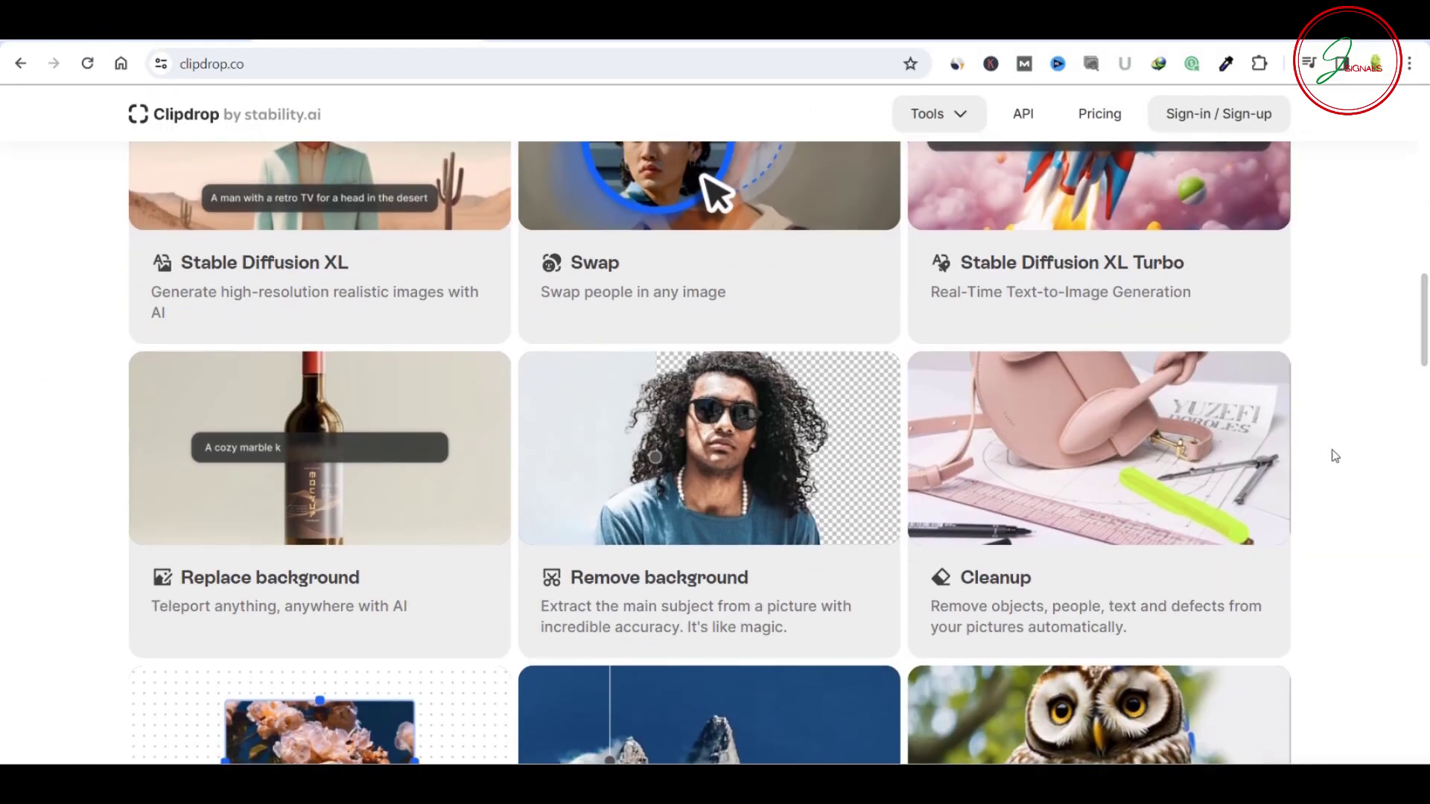
left_click(1279, 620)
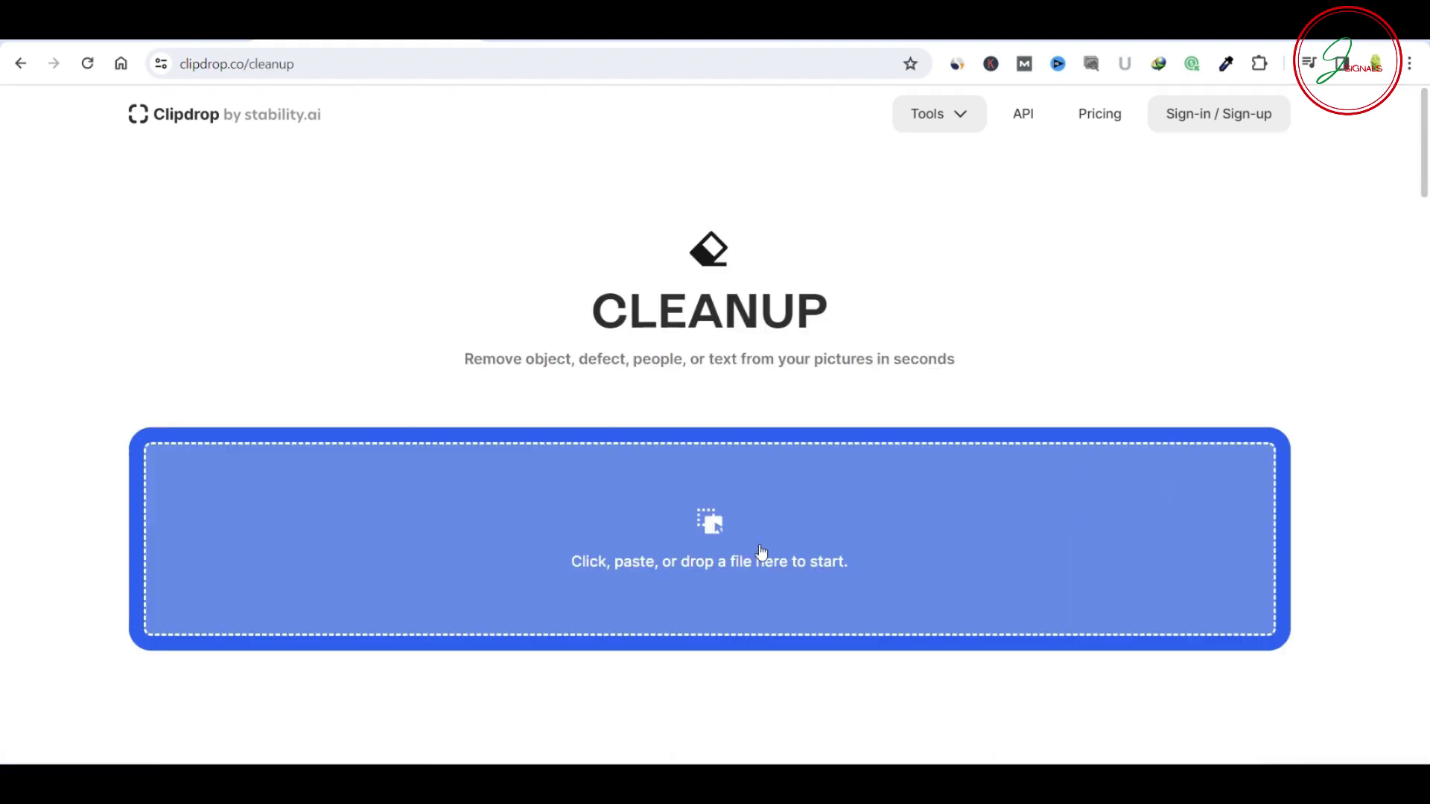
left_click(761, 551)
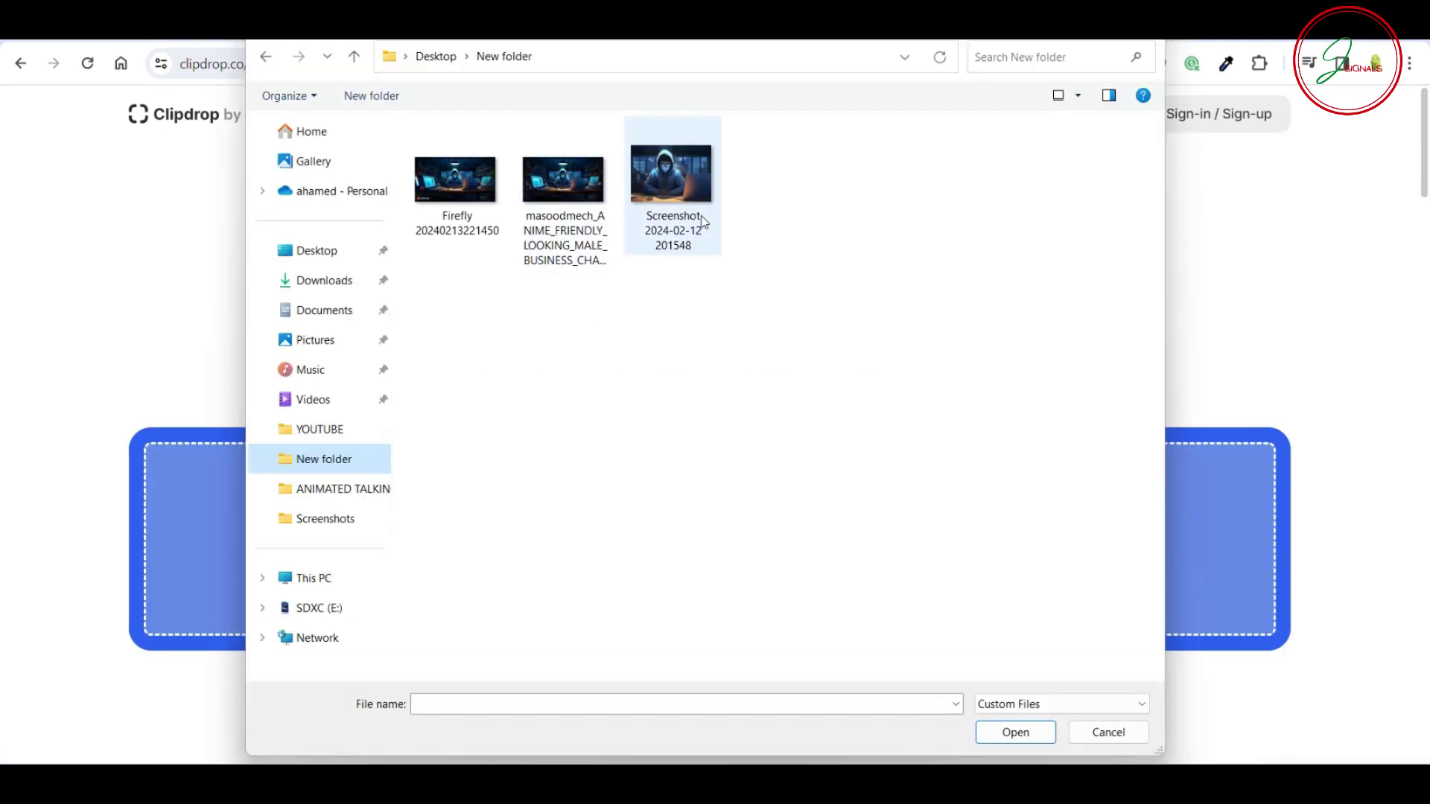
left_click(493, 213)
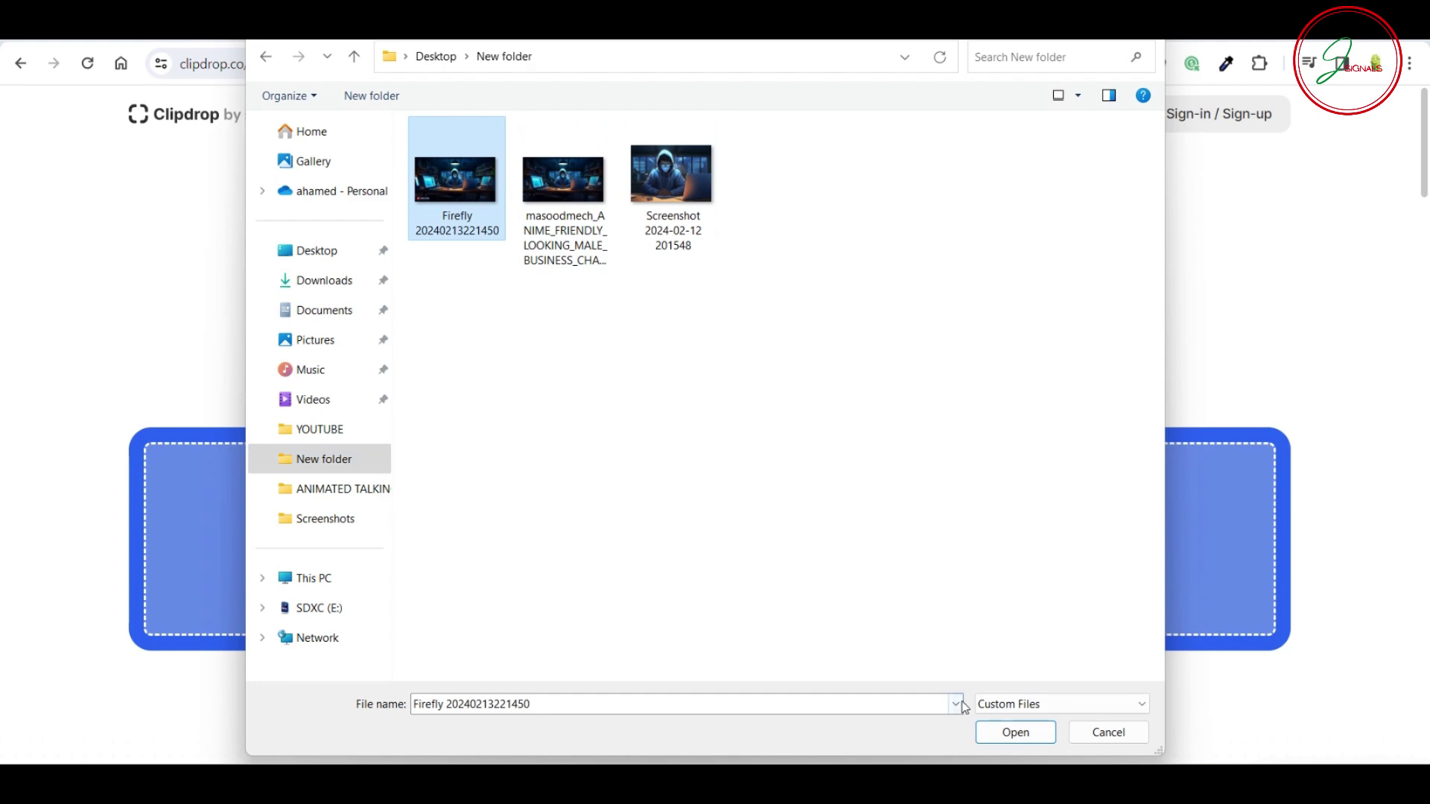
left_click(1013, 733)
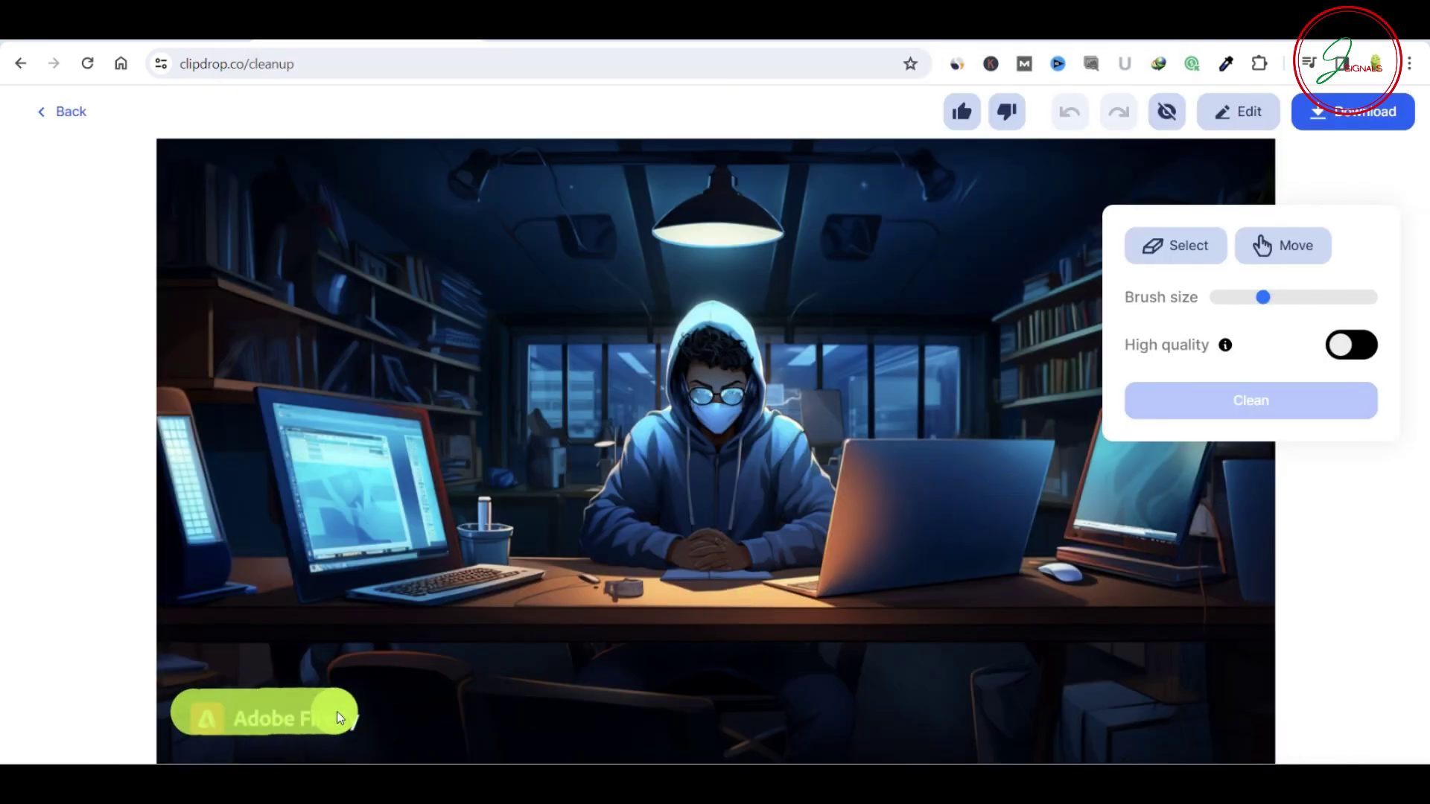
left_click_drag(190, 720, 189, 721)
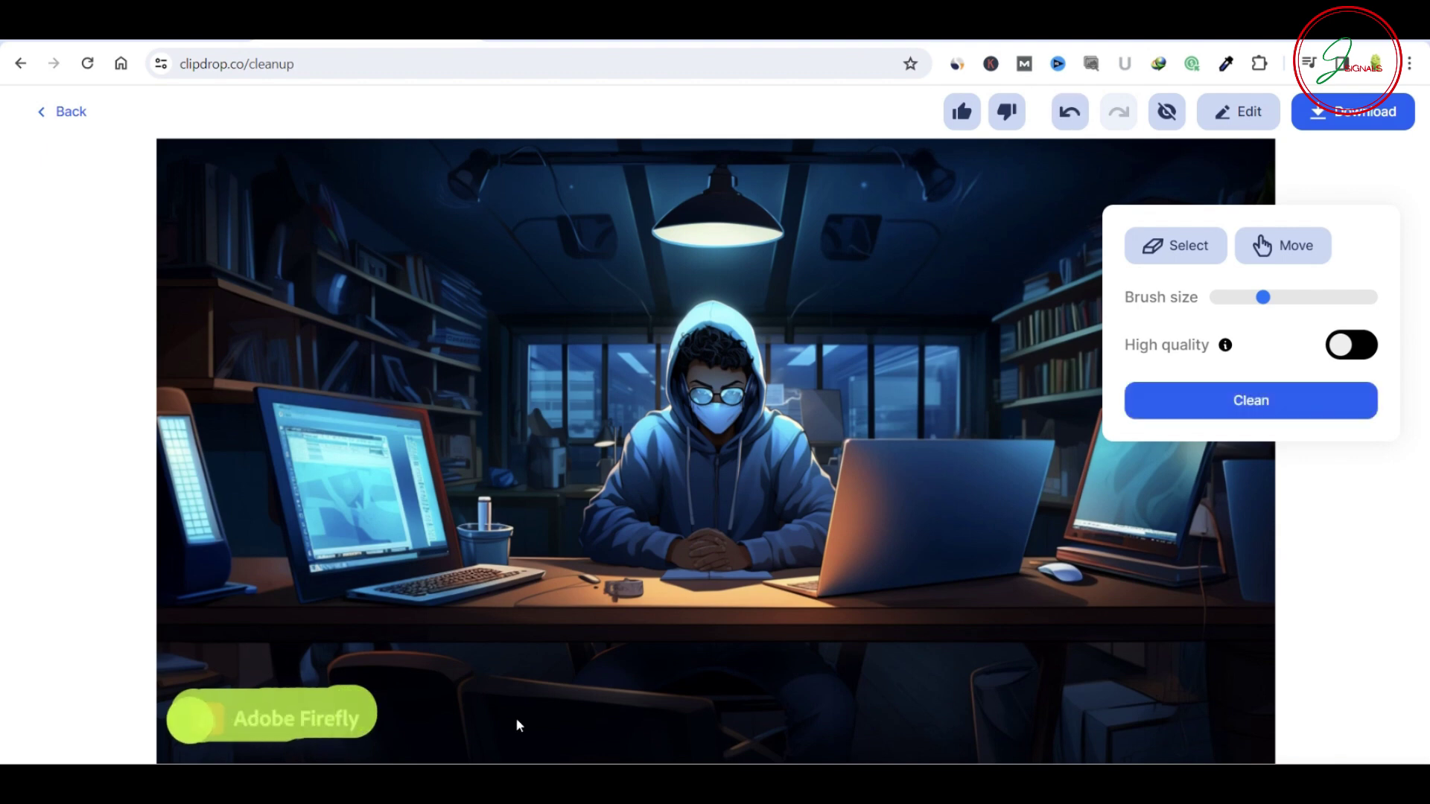
left_click(1276, 410)
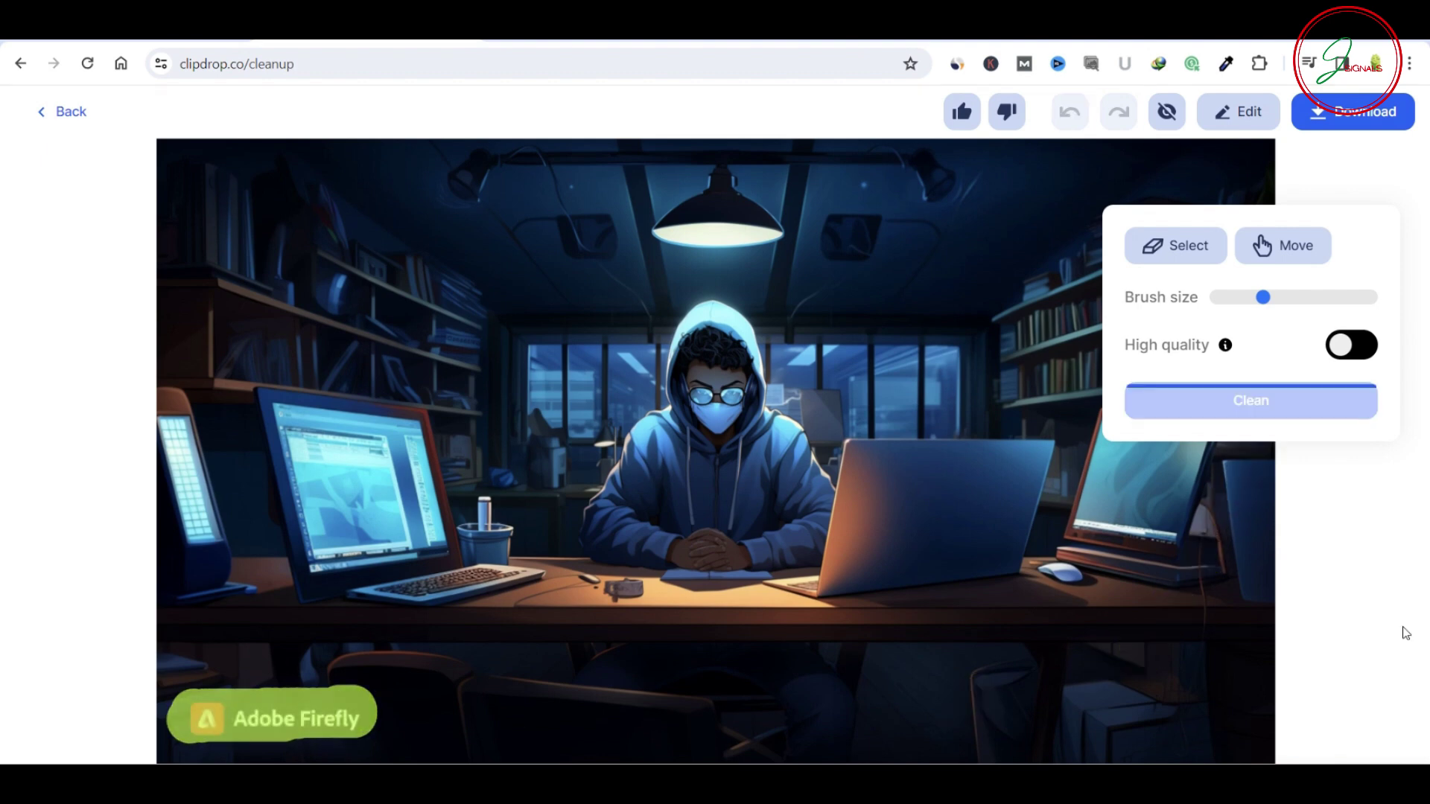